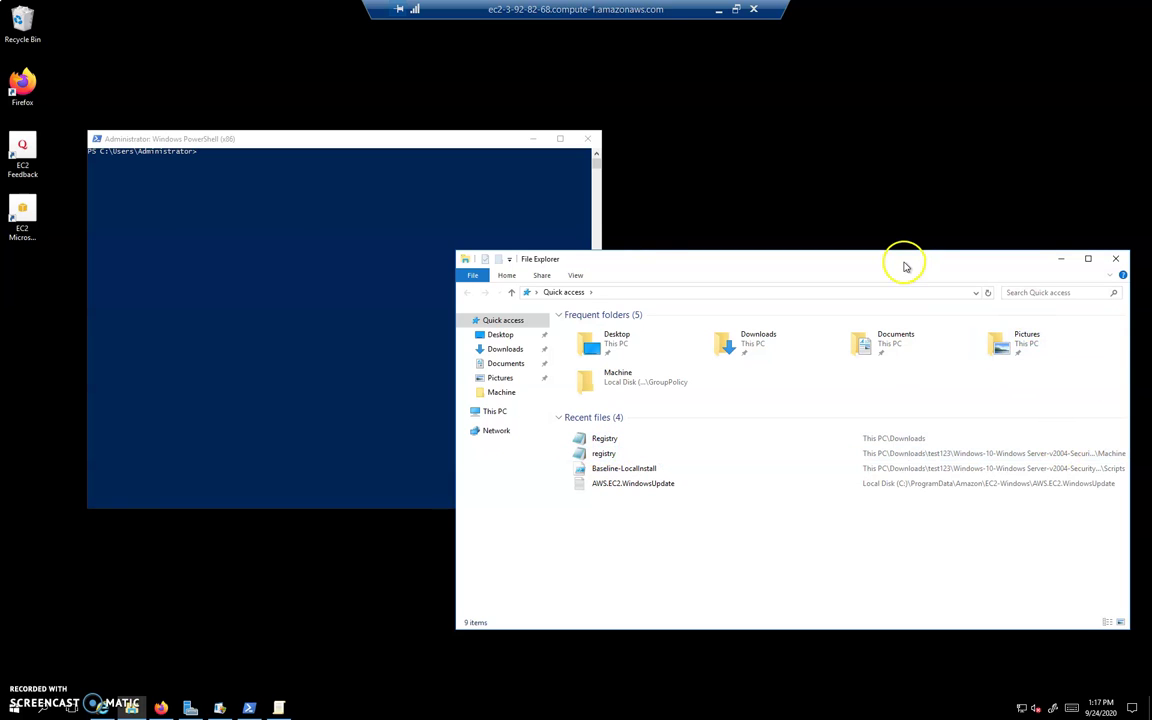
Reposition the File Explorer window on the screen.
drag(905, 262, 614, 218)
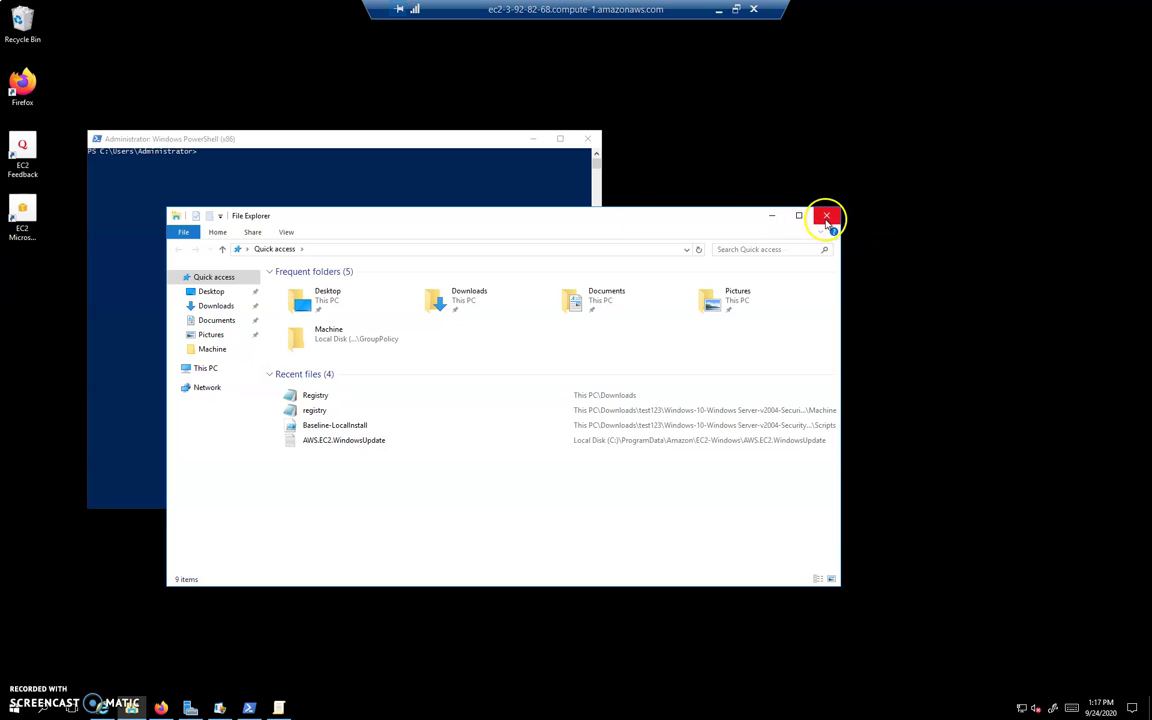
drag(671, 213, 793, 160)
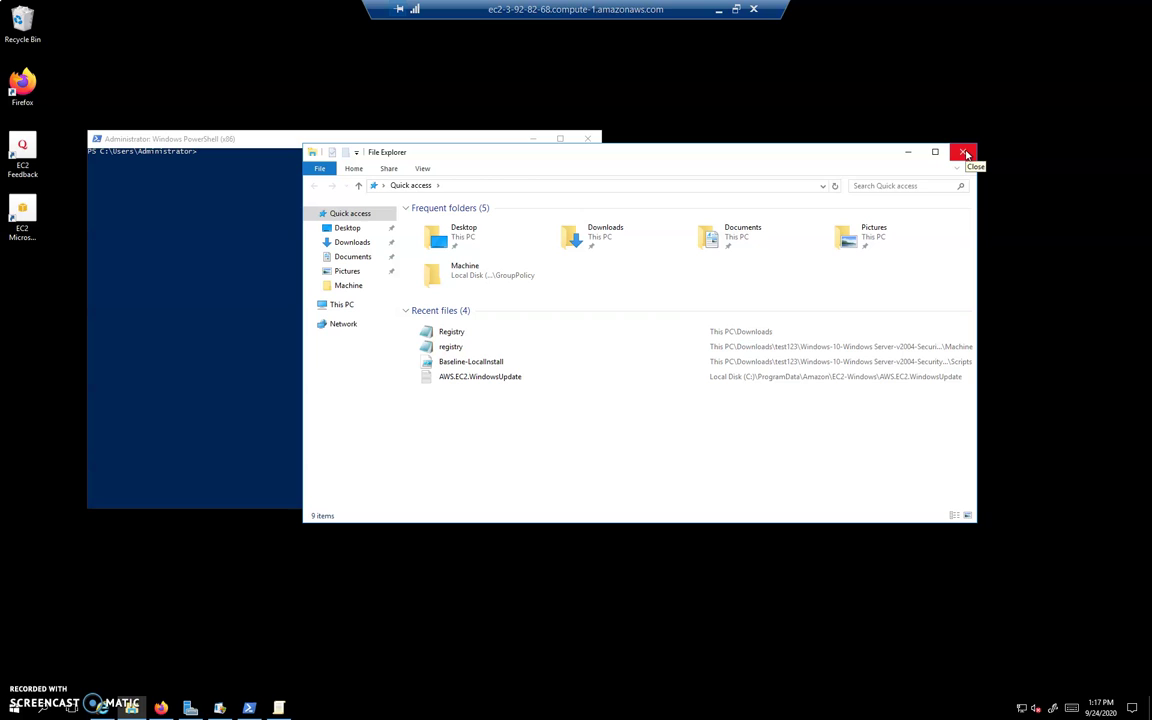
drag(771, 154, 841, 136)
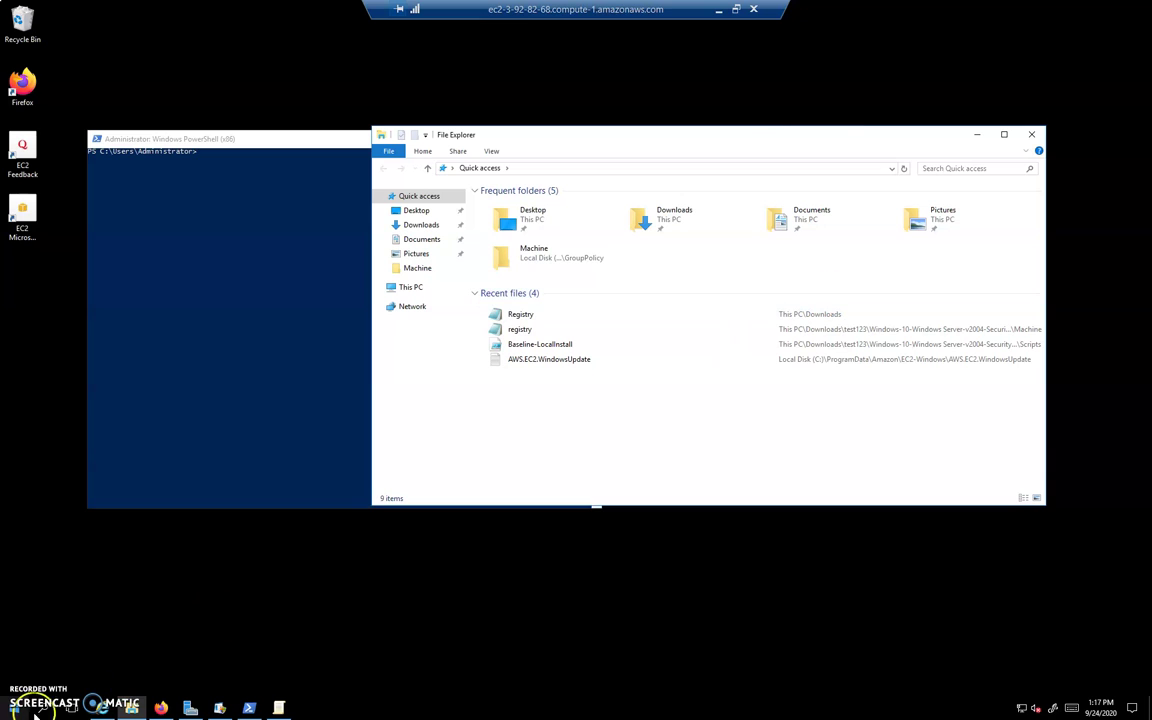
Review the advanced view settings in File Explorer Options, then close without changes.
click(44, 711)
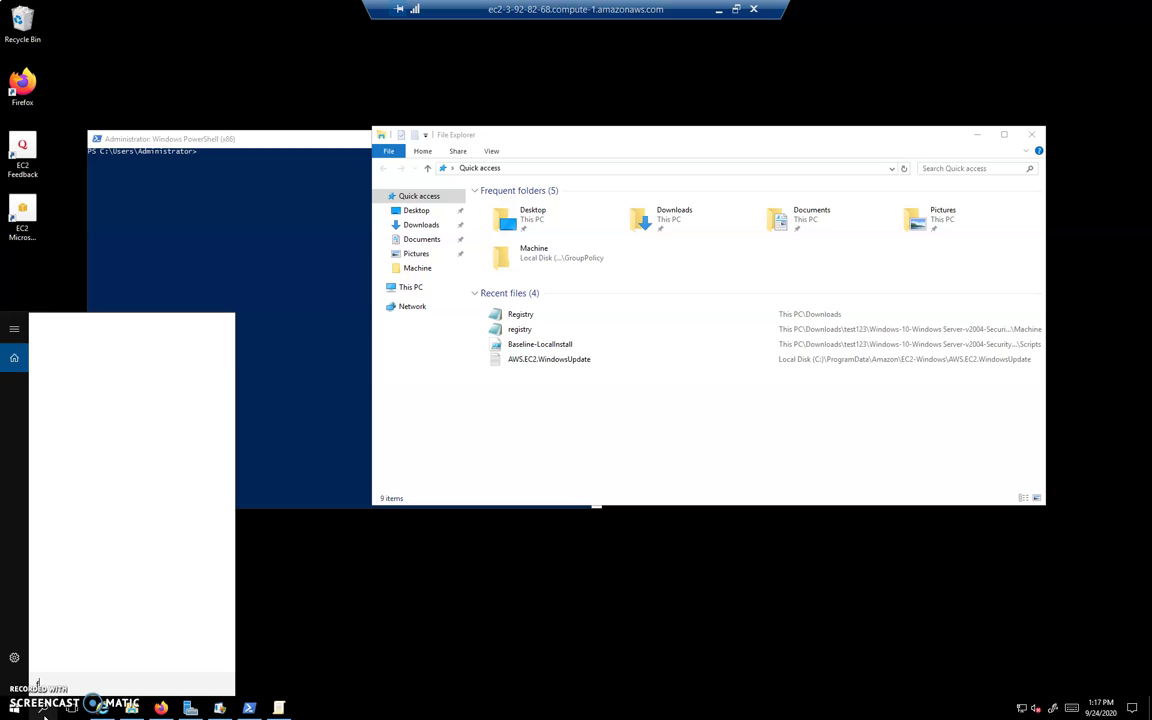
text(folder)
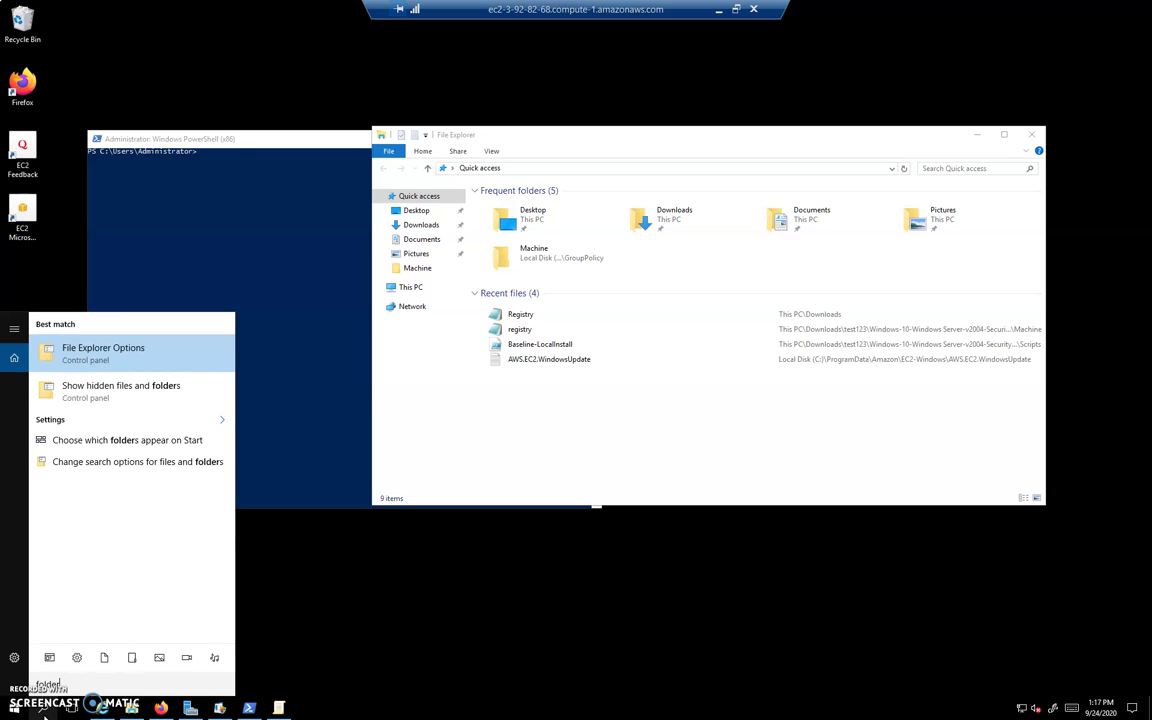
click(96, 350)
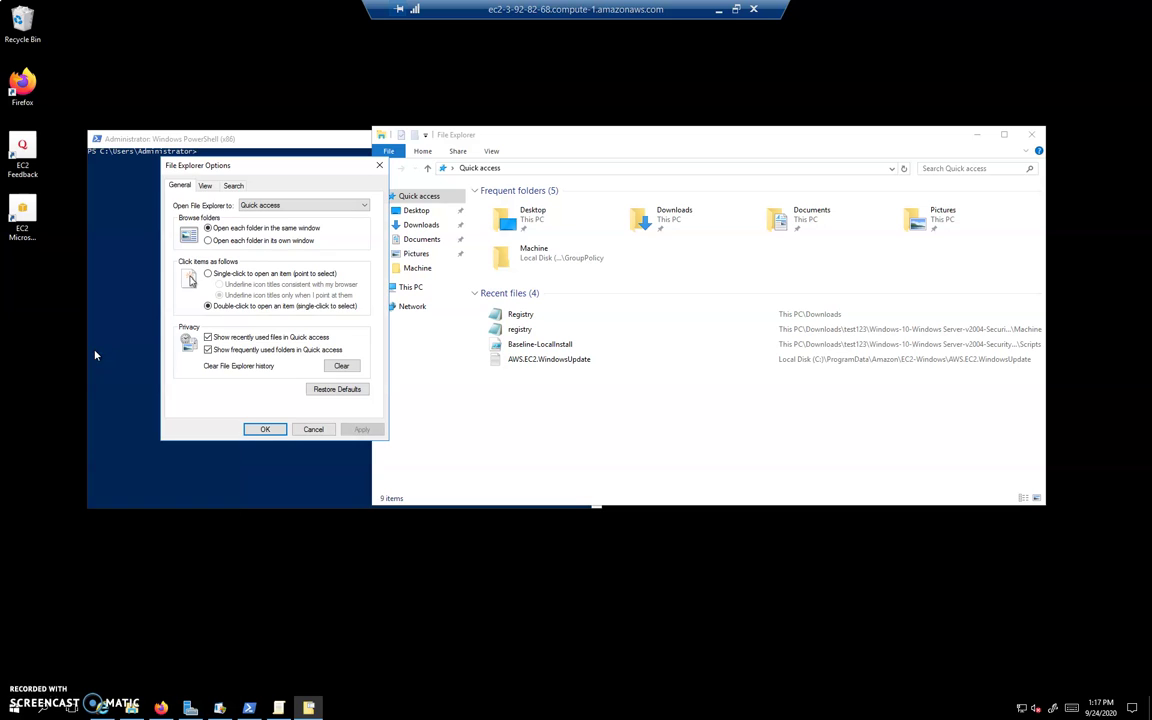
click(206, 187)
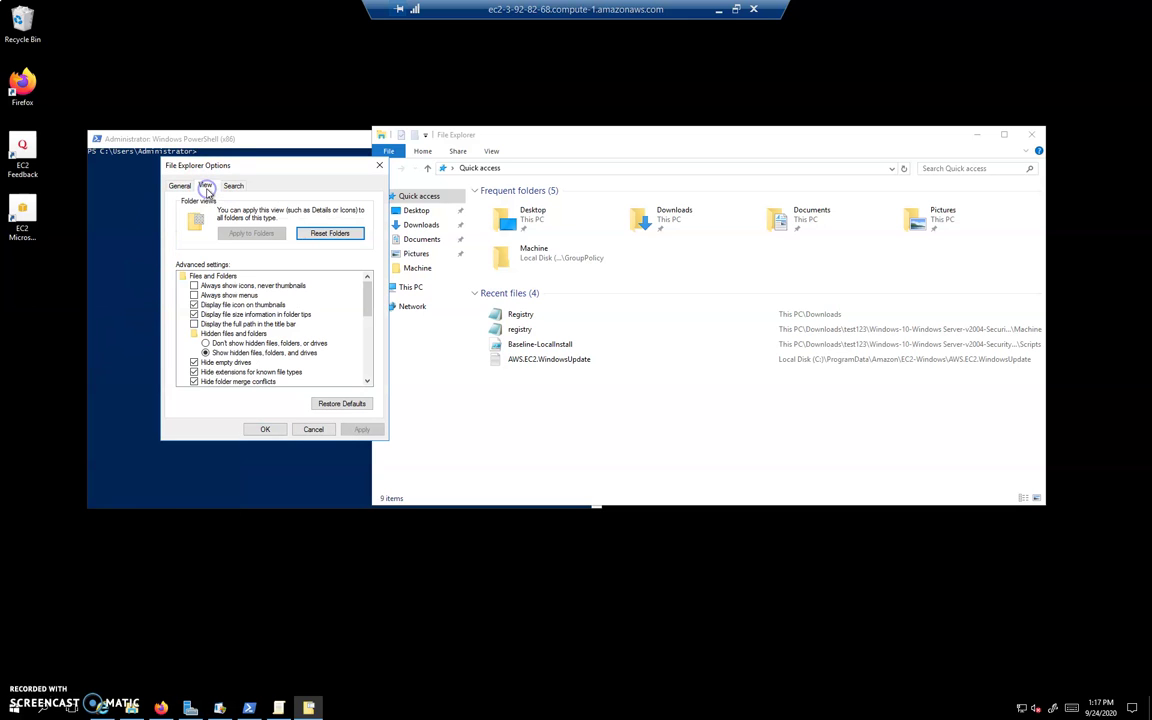
click(313, 432)
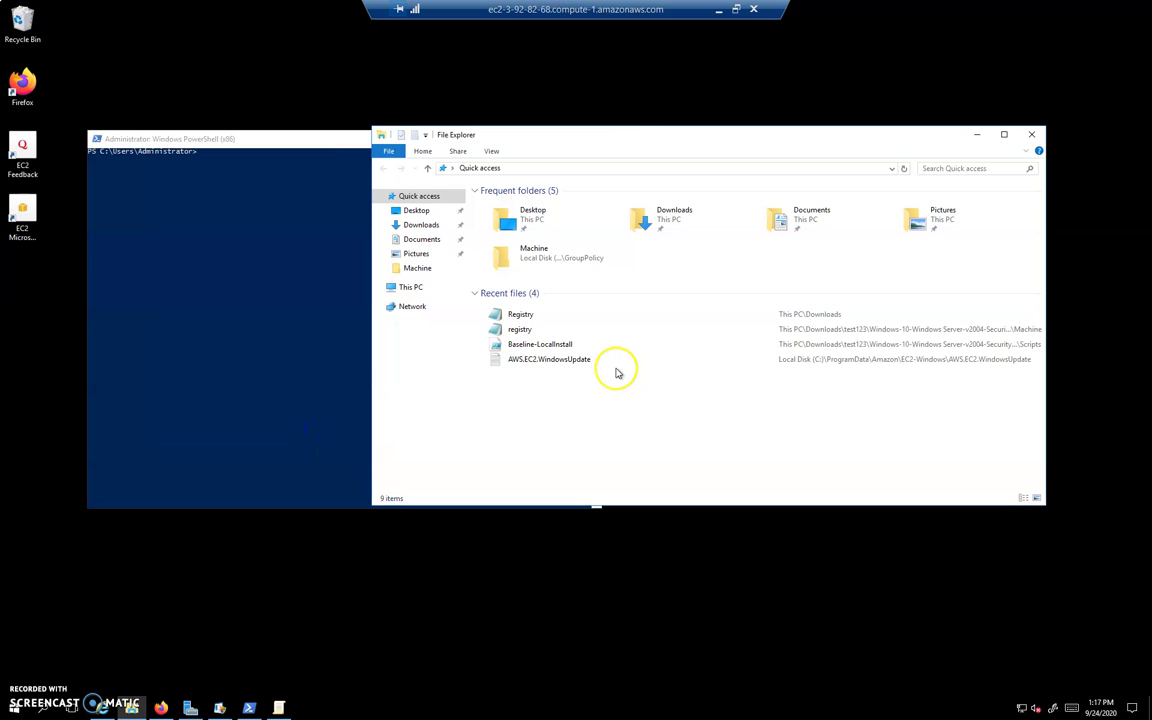
Browse from This PC through Local Disk (C:) and Windows into System32.
drag(653, 134, 580, 135)
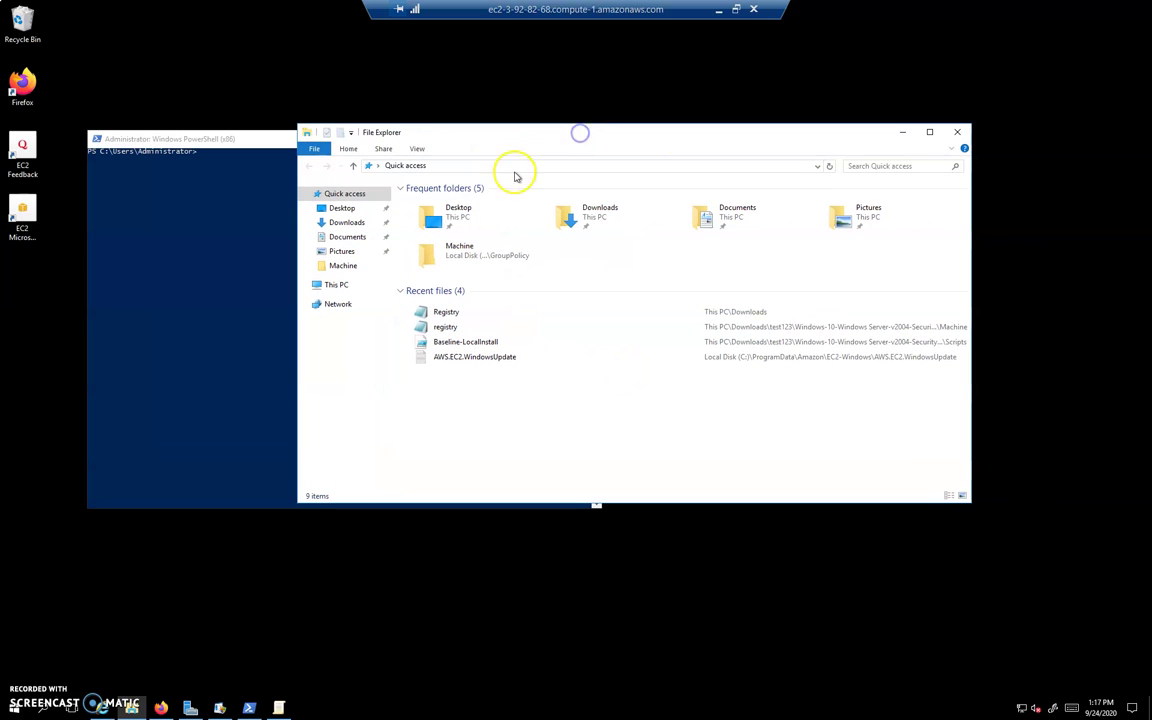
click(329, 287)
click(422, 300)
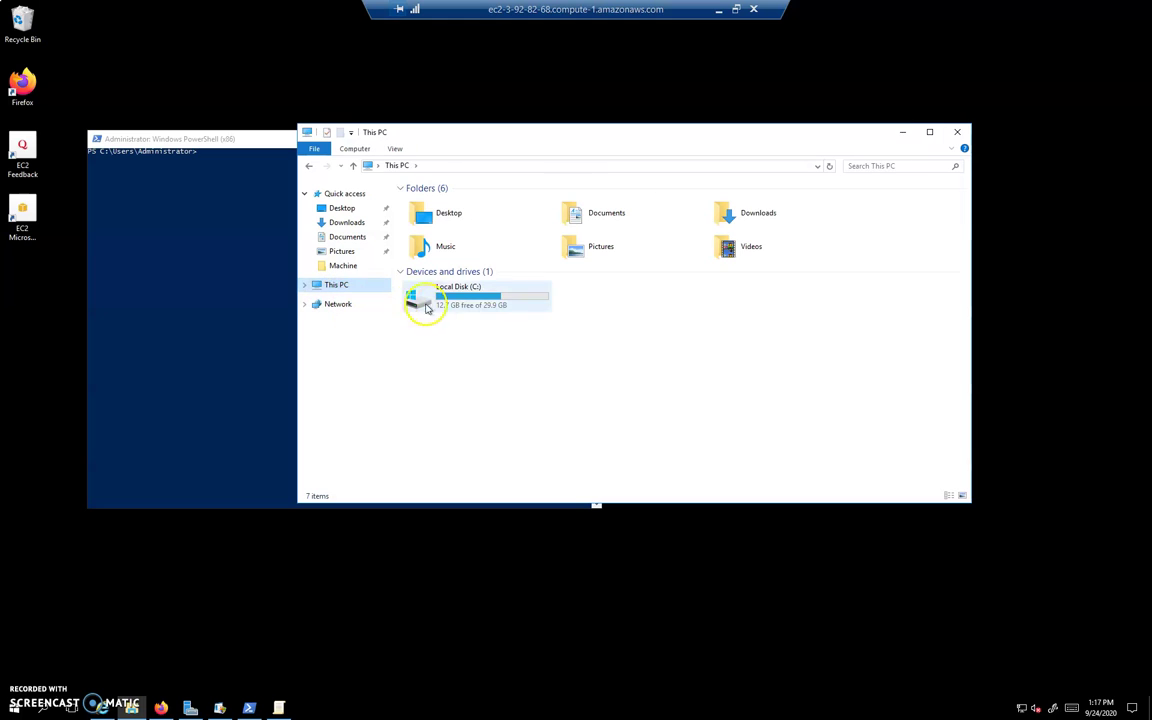
double_click(470, 300)
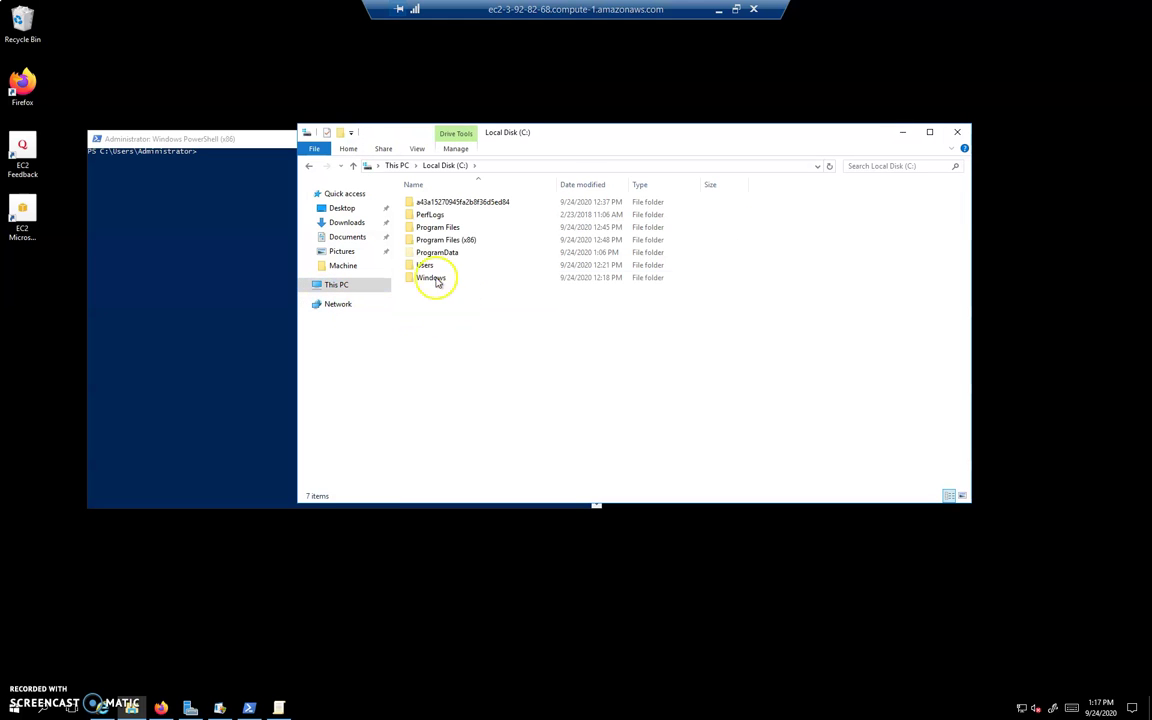
double_click(426, 278)
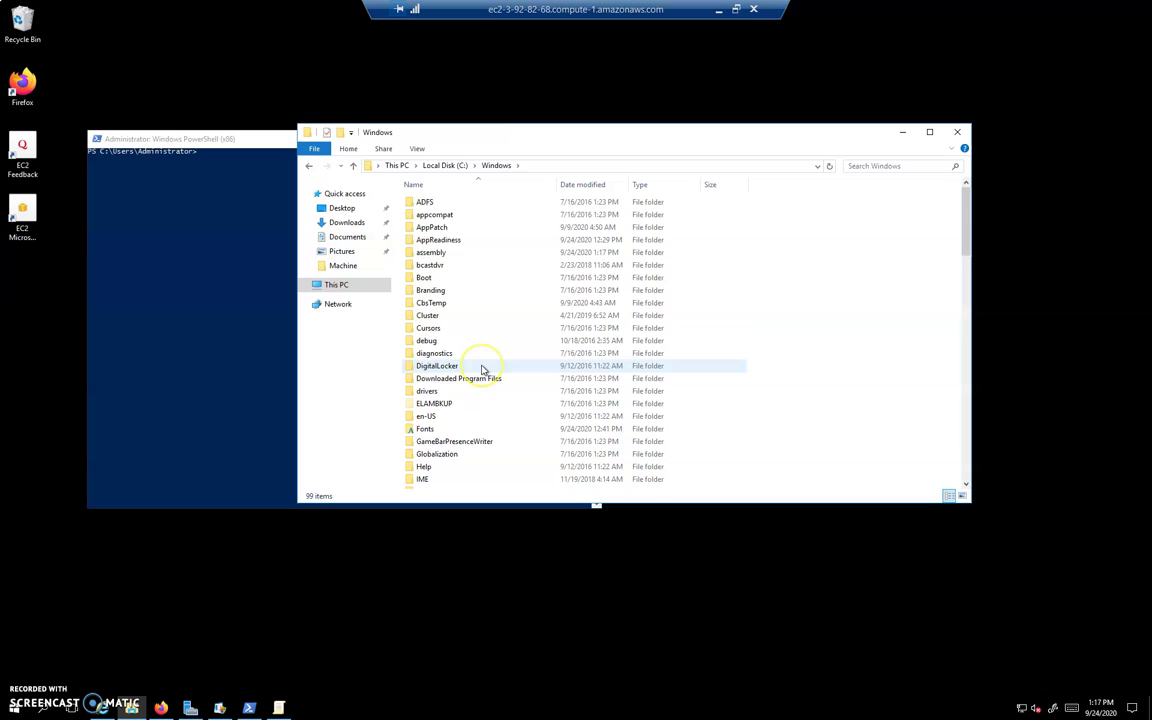
scroll(481, 368, down, 13)
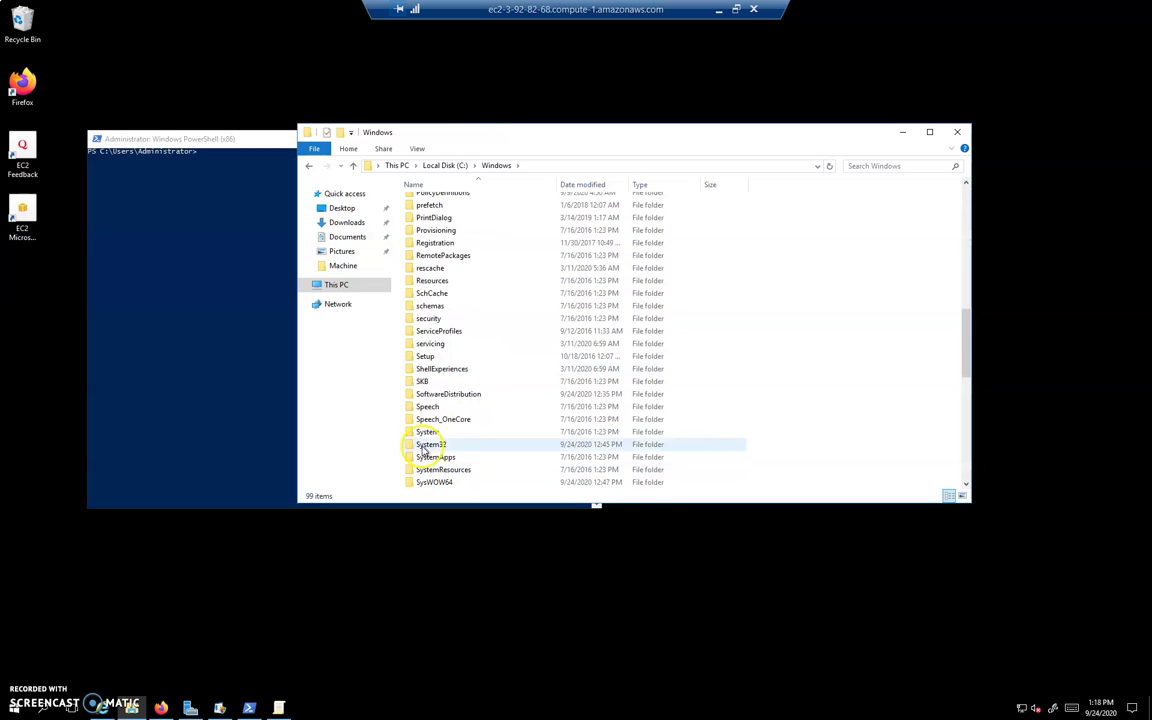
click(428, 445)
double_click(428, 445)
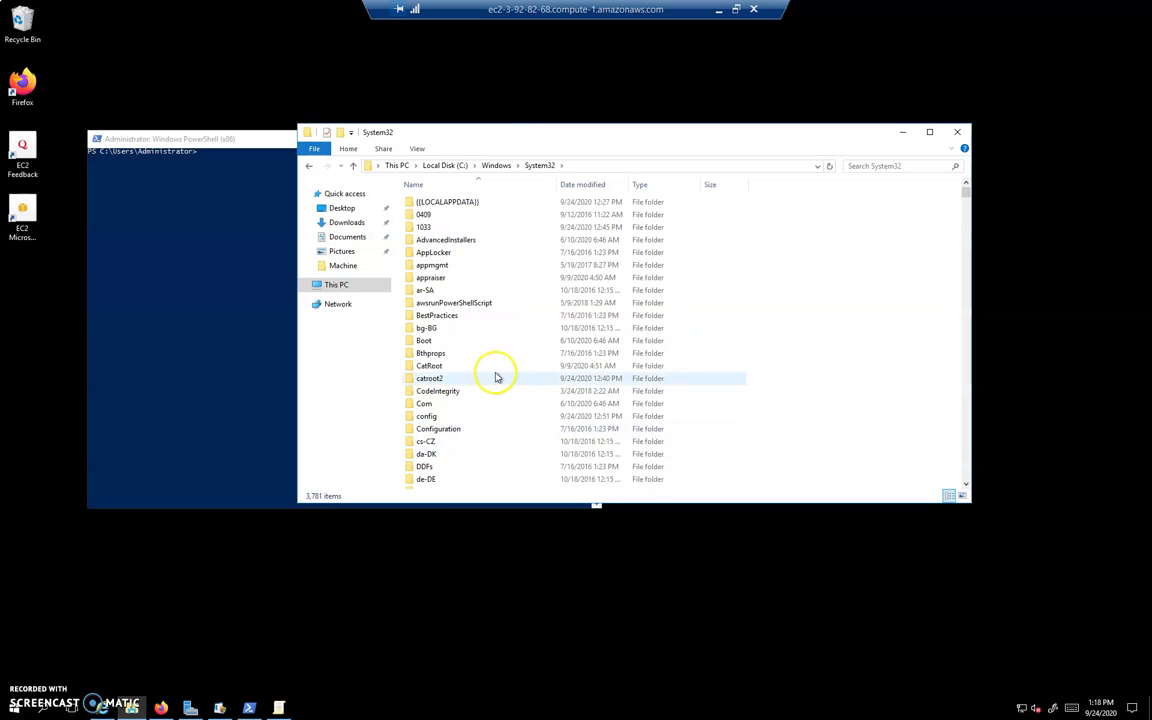
Open the GroupPolicy folder and then its empty Machine subfolder.
scroll(494, 377, down, 5)
scroll(494, 377, down, 4)
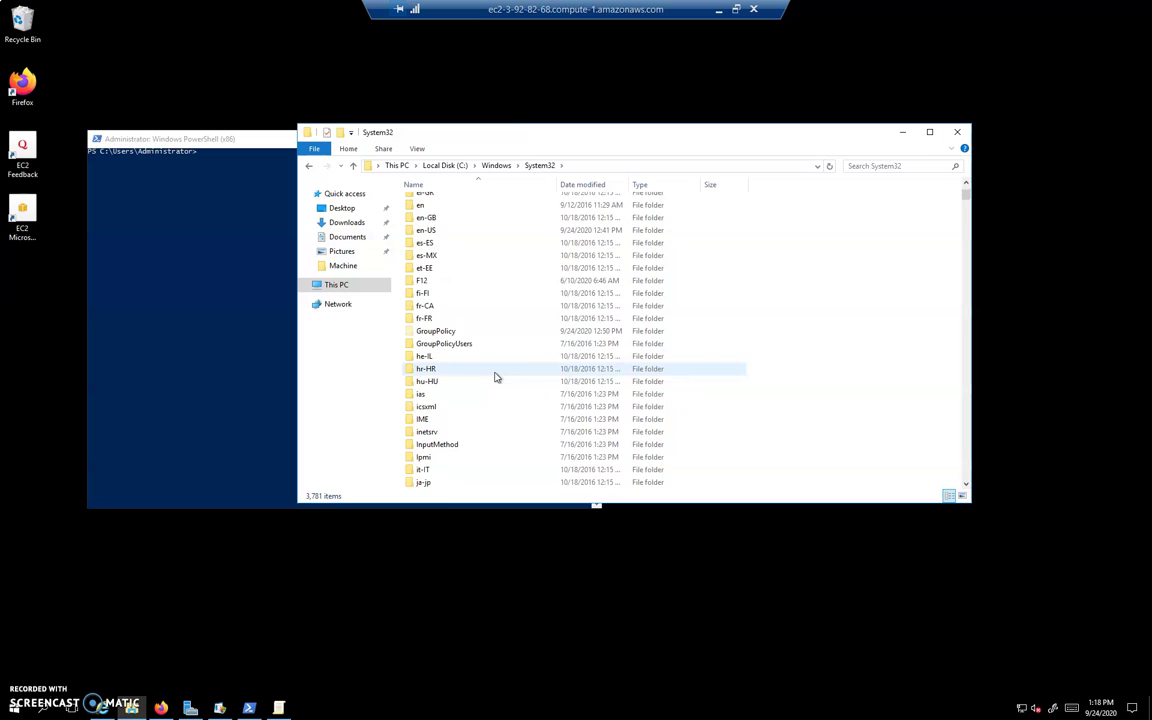
click(436, 332)
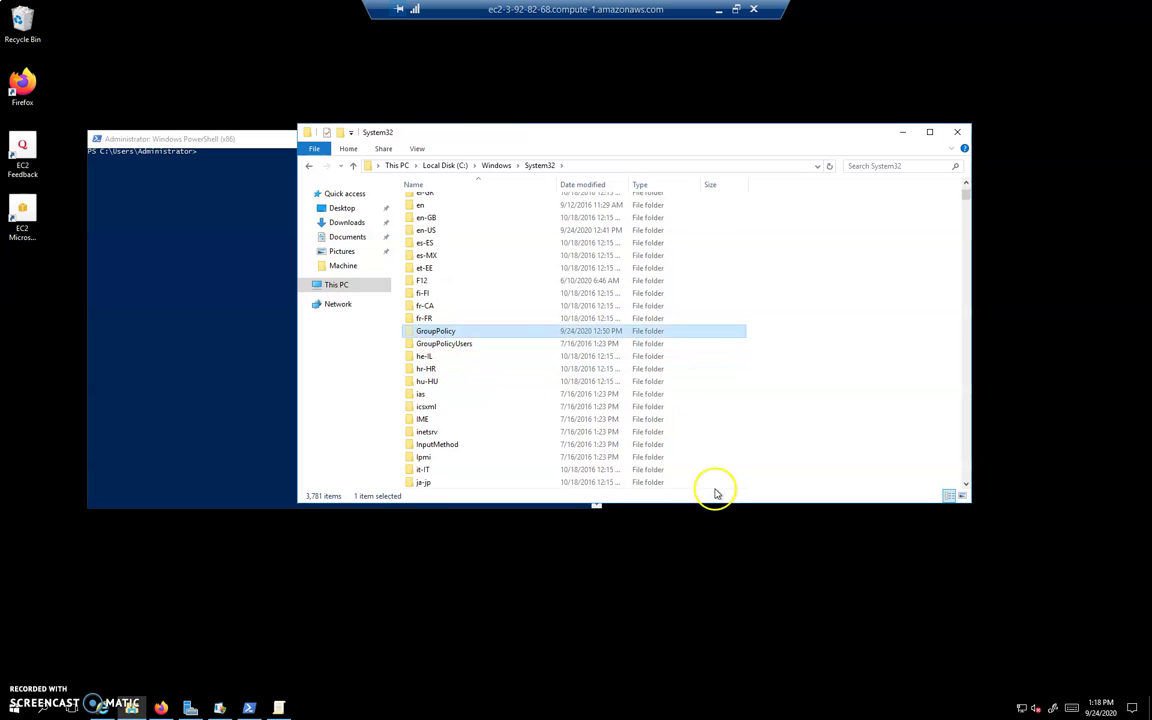
click(437, 332)
double_click(437, 332)
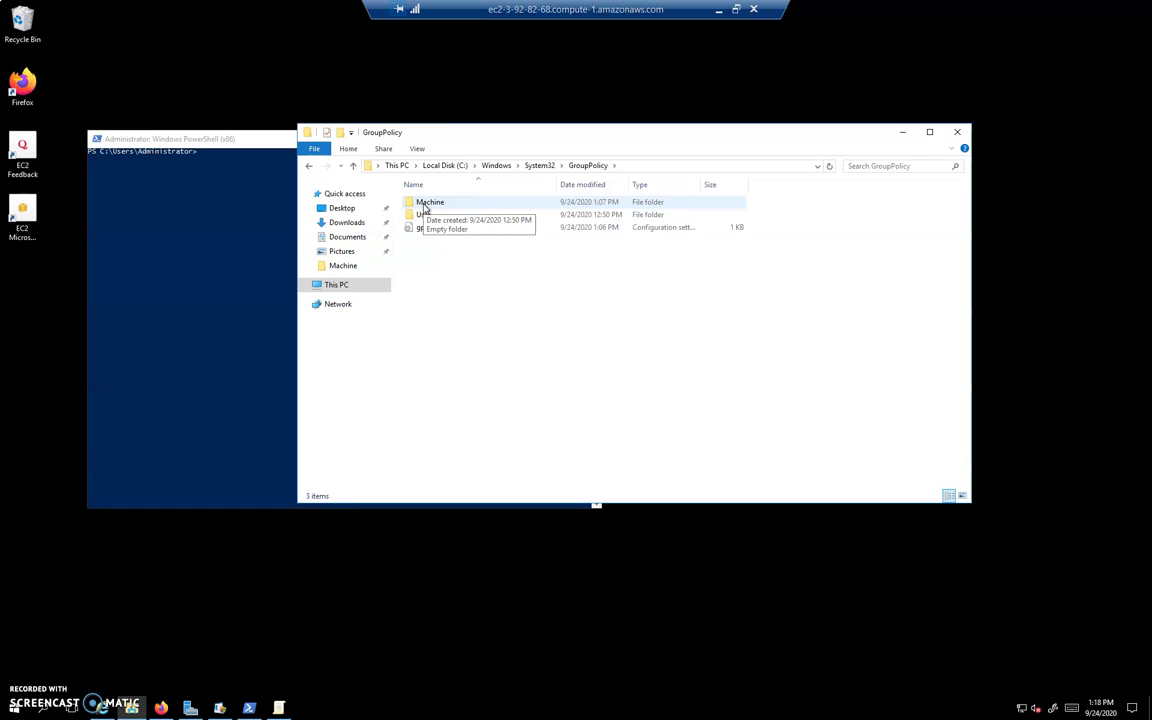
click(436, 282)
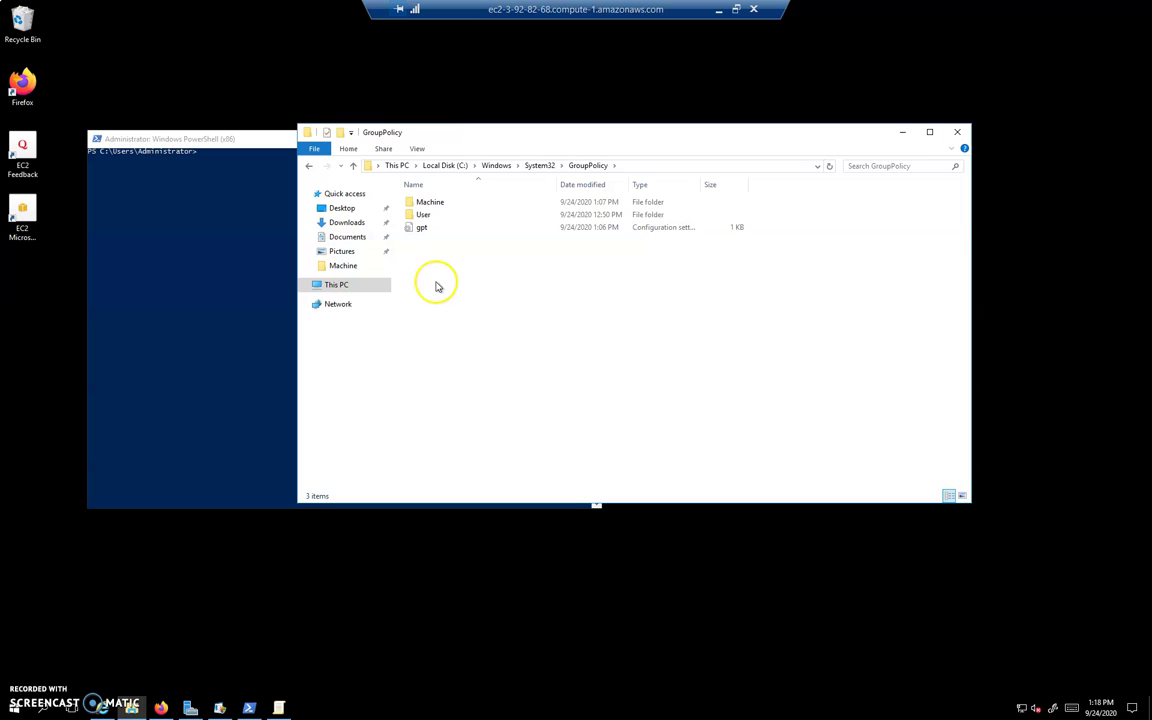
click(419, 203)
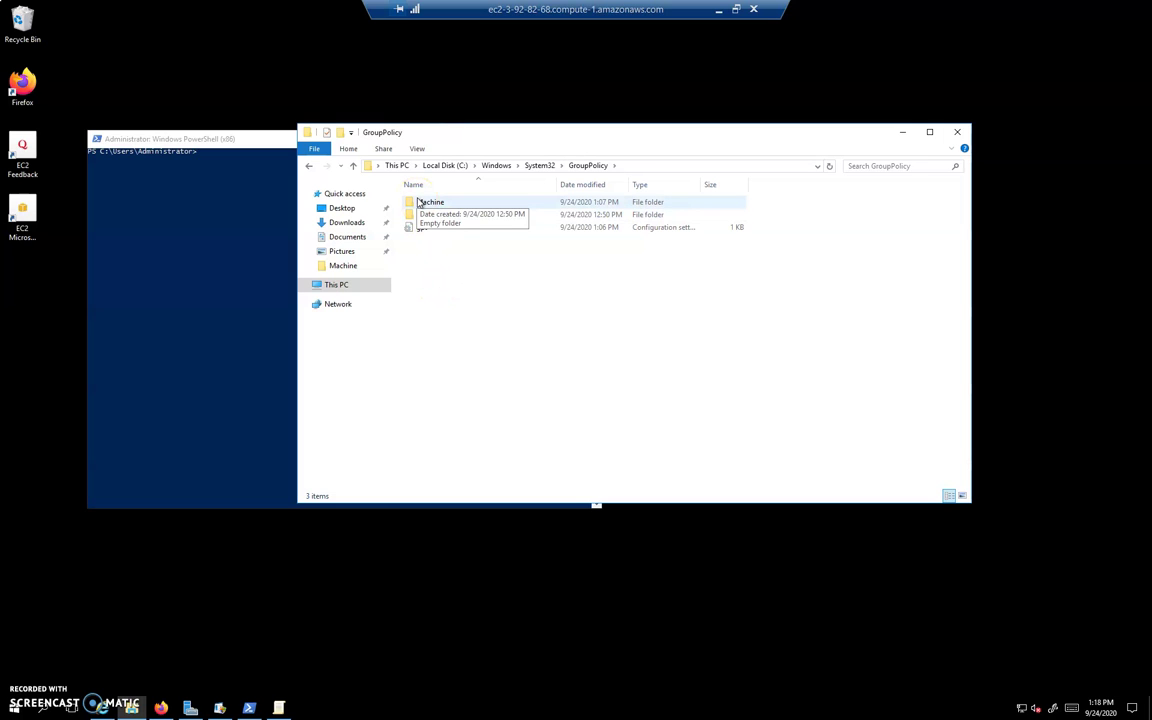
double_click(419, 203)
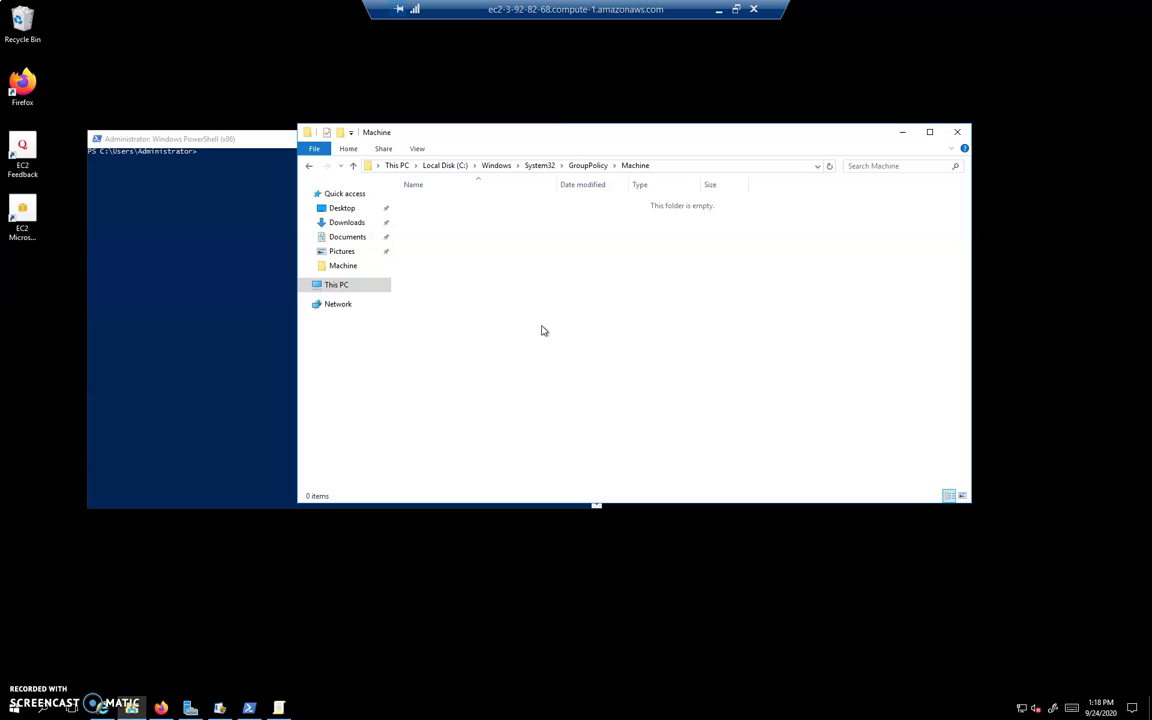
click(40, 712)
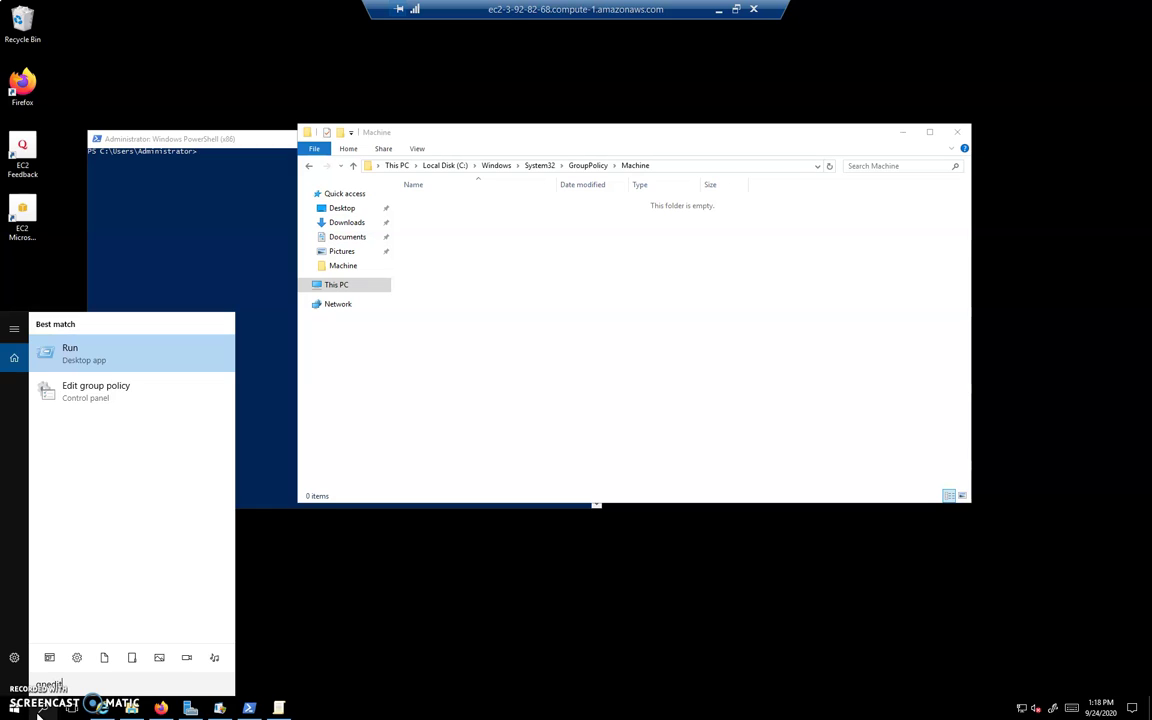
Maximize Group Policy Editor on Administrative Templates > All Settings, selecting 'Access data sources across domains'.
click(119, 386)
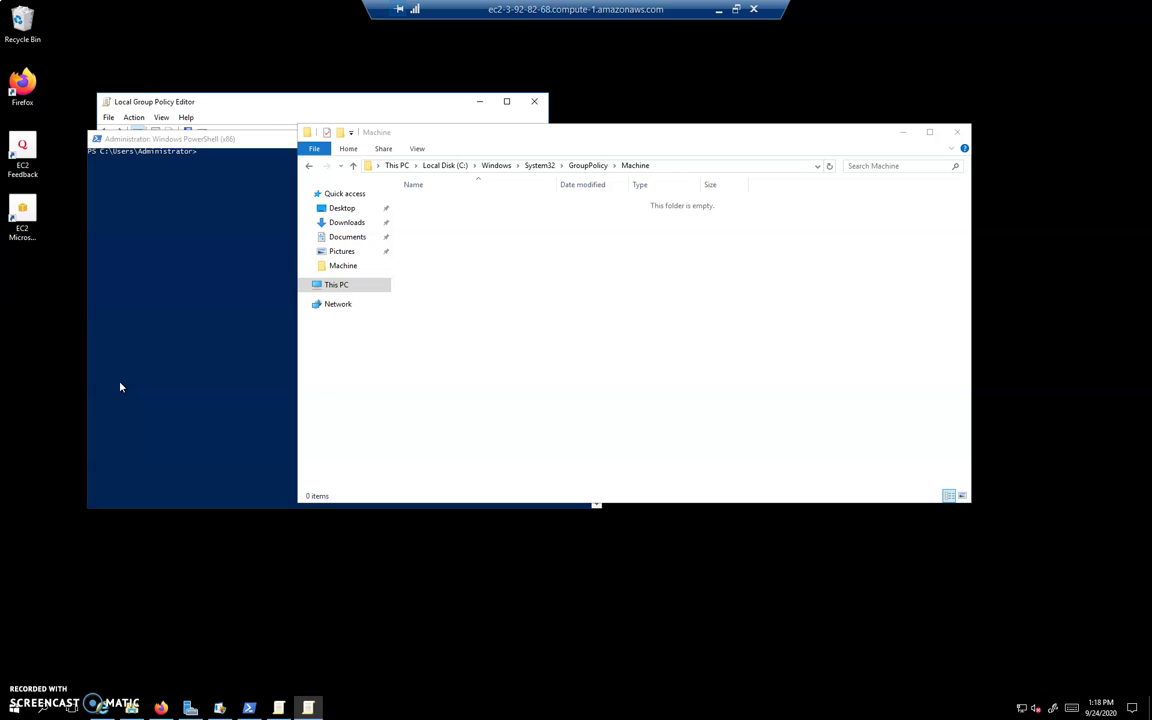
click(255, 99)
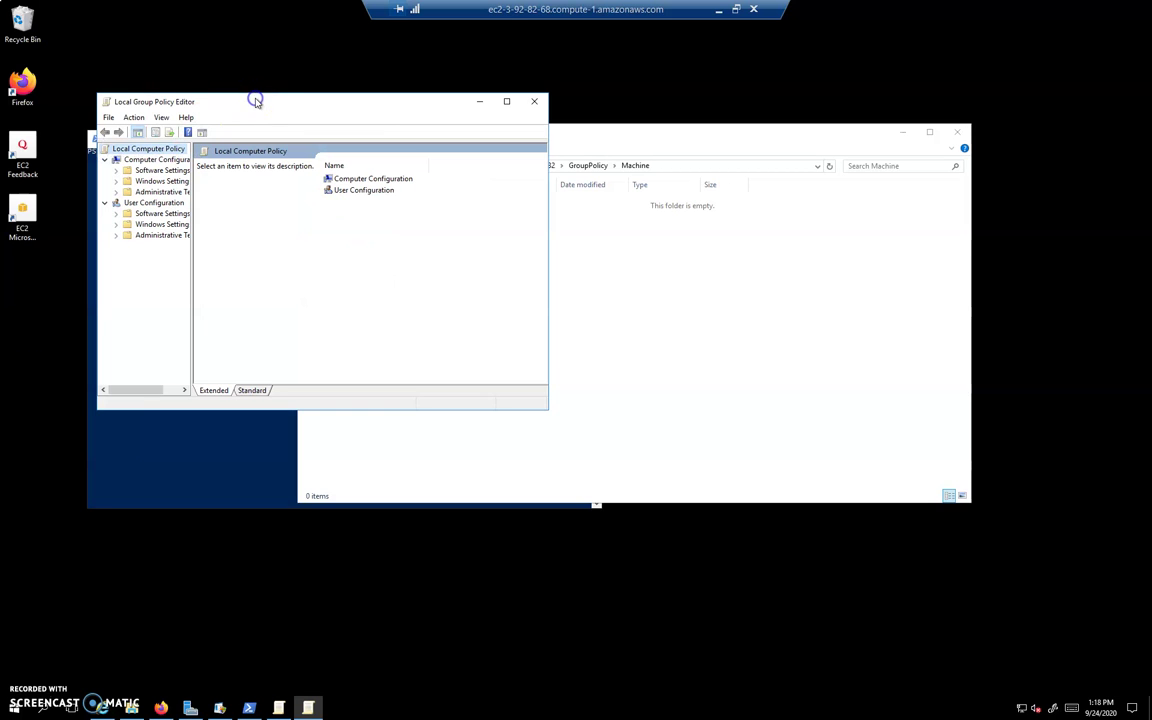
click(124, 191)
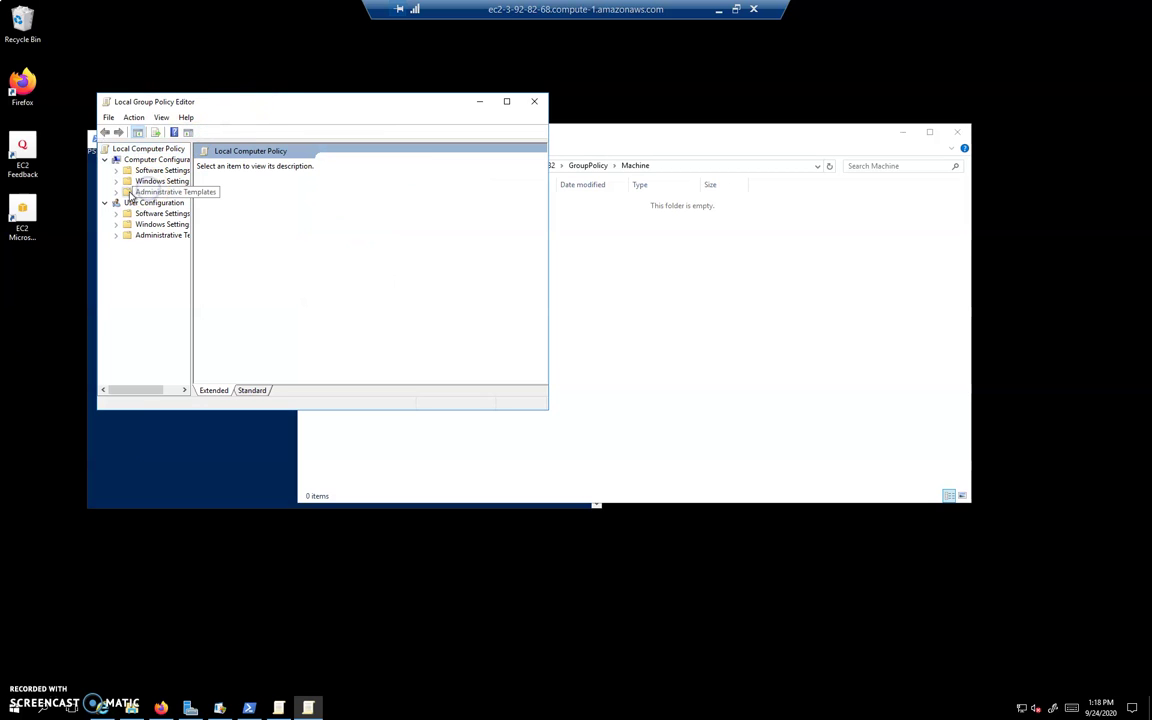
click(118, 192)
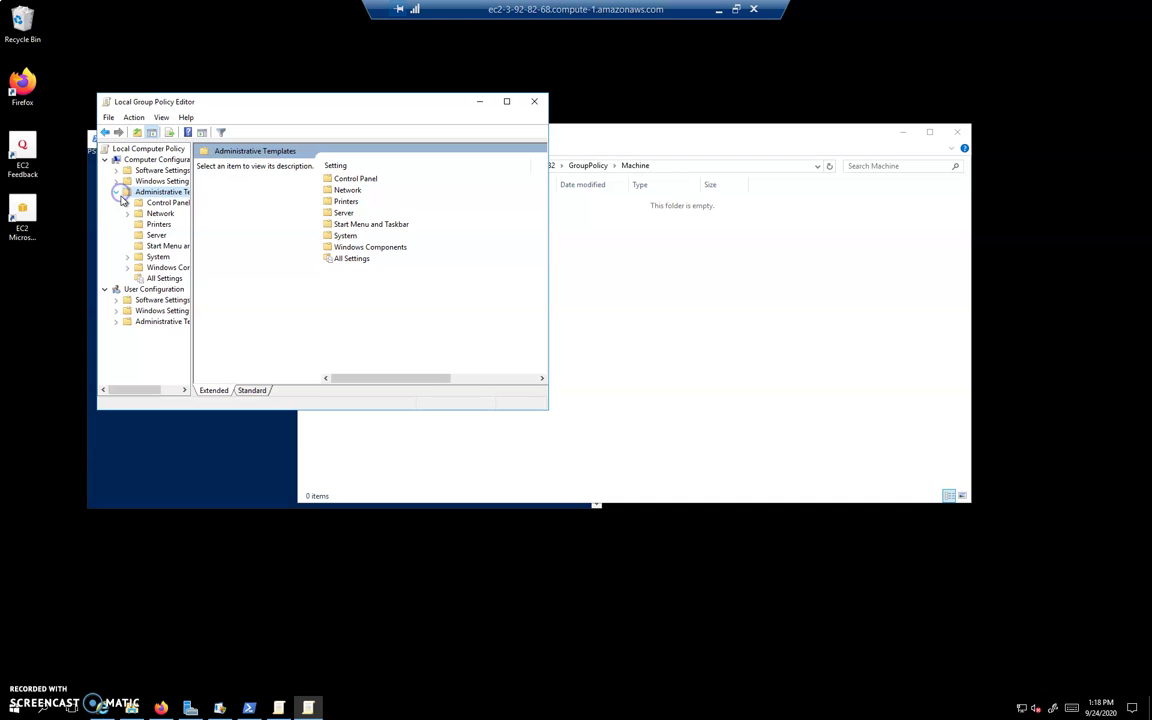
click(155, 278)
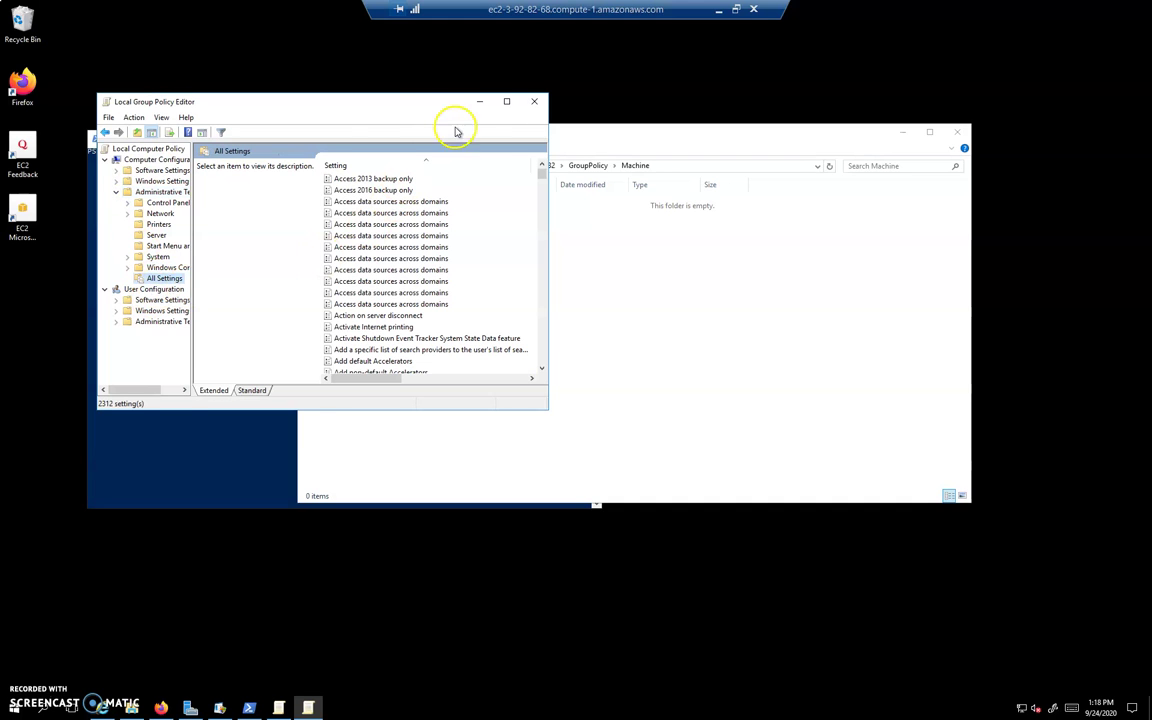
click(506, 101)
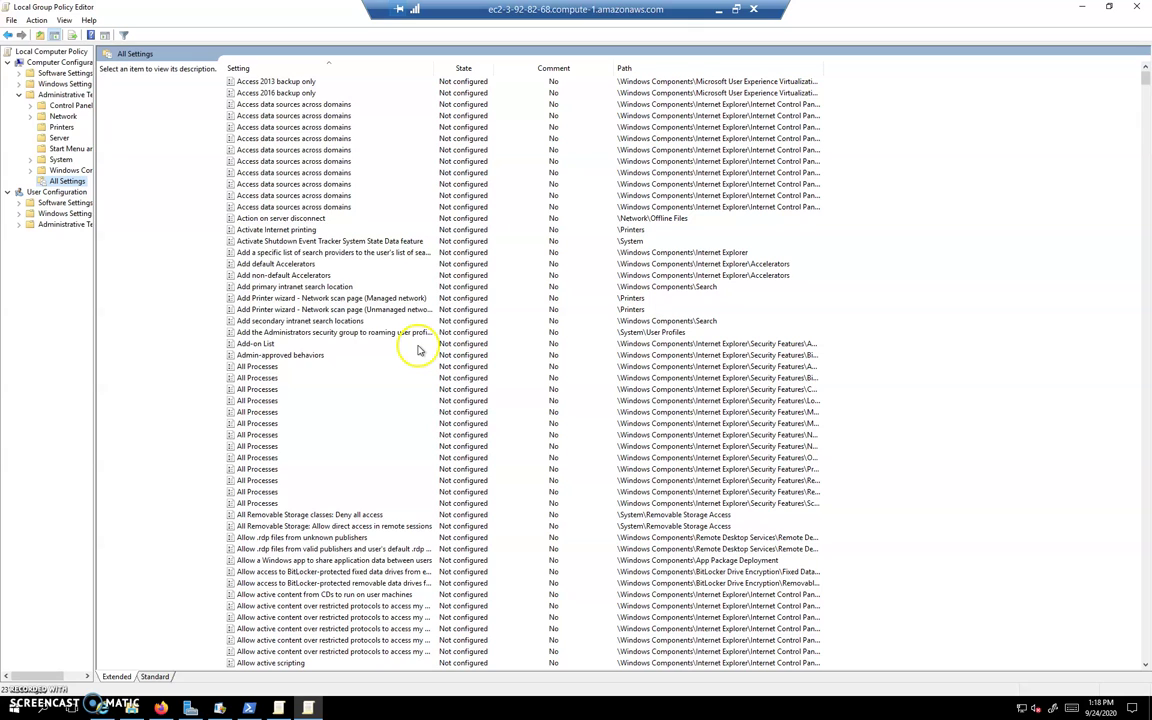
click(281, 94)
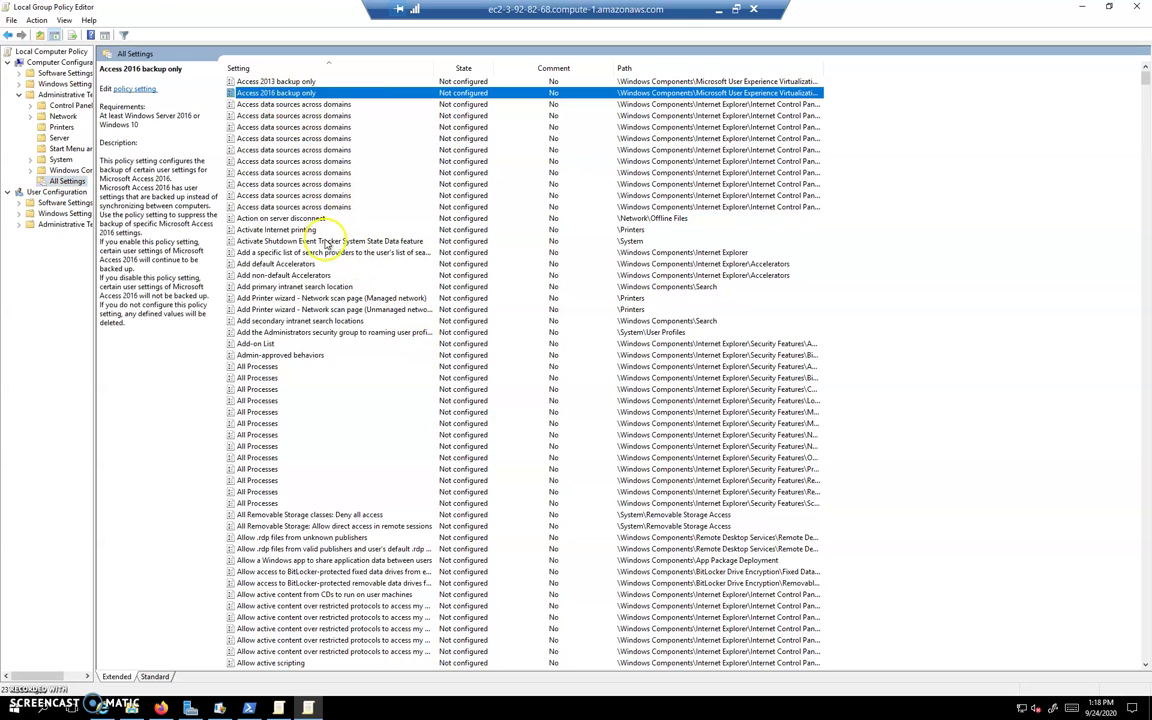
click(278, 105)
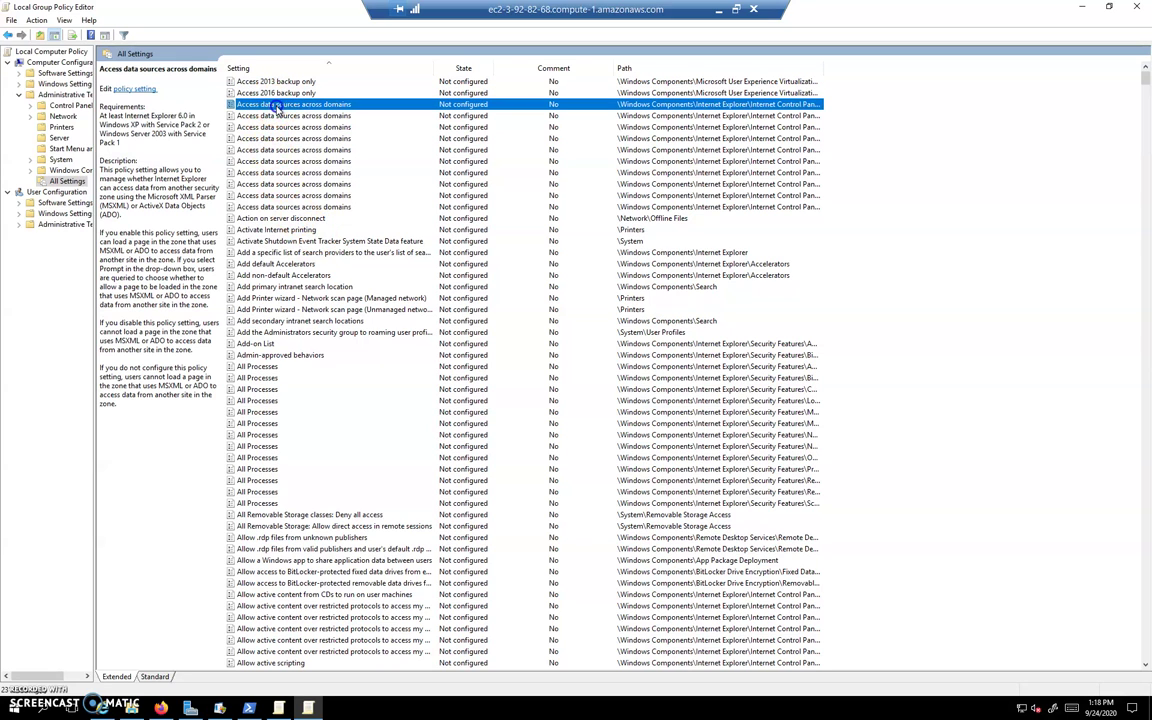
Set the 'Access data sources across domains' policy to Enabled and apply it.
double_click(466, 108)
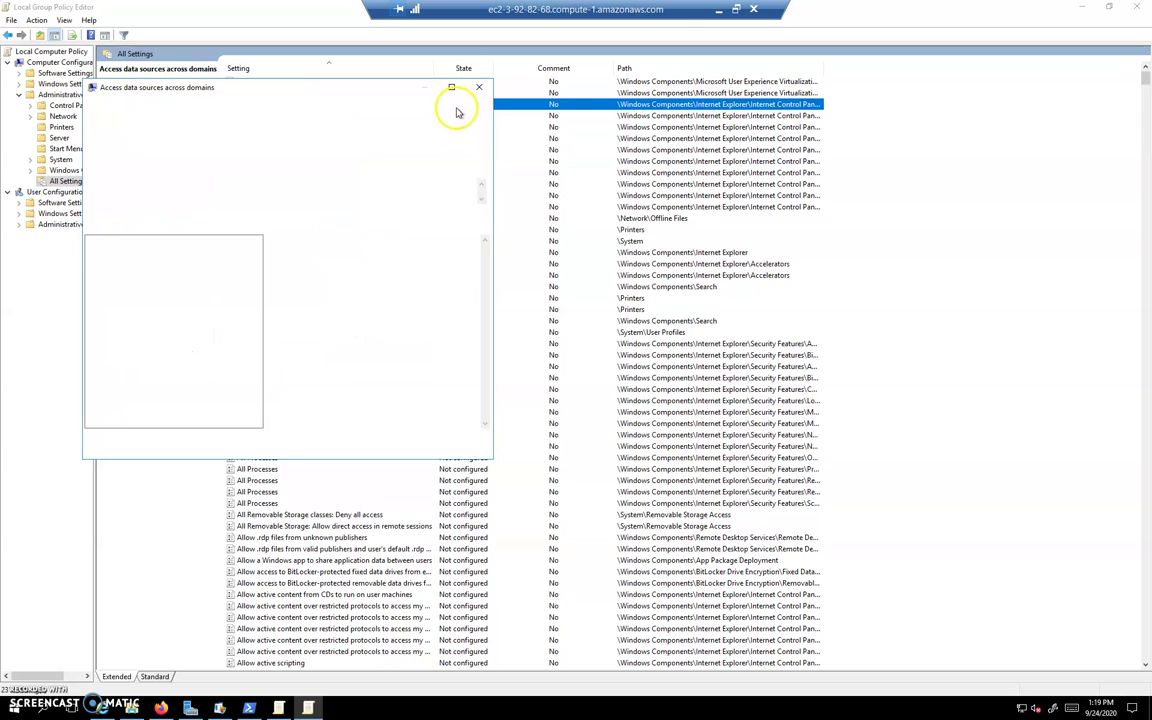
click(110, 154)
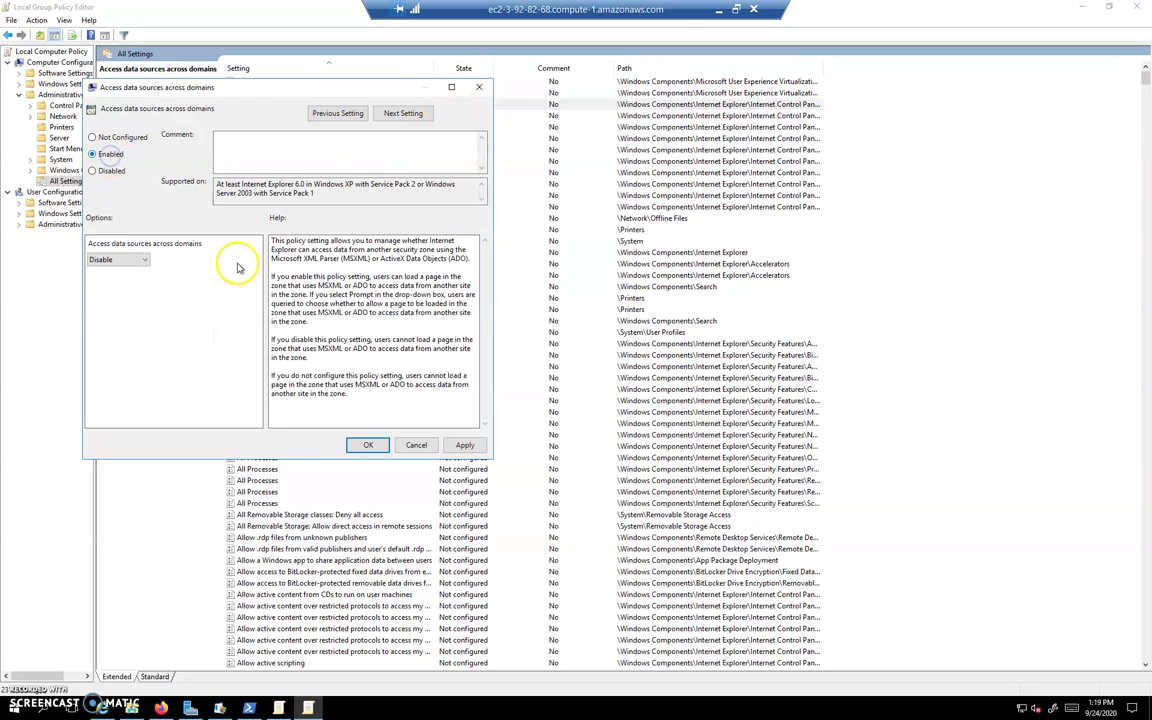
click(465, 446)
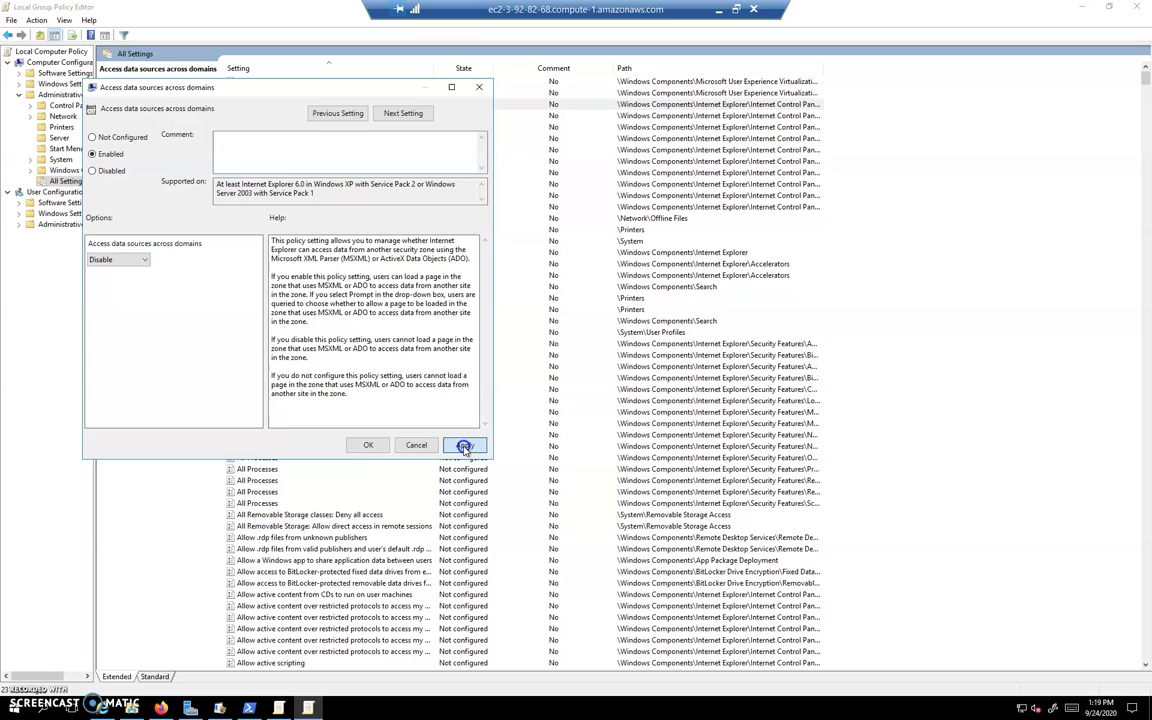
click(368, 445)
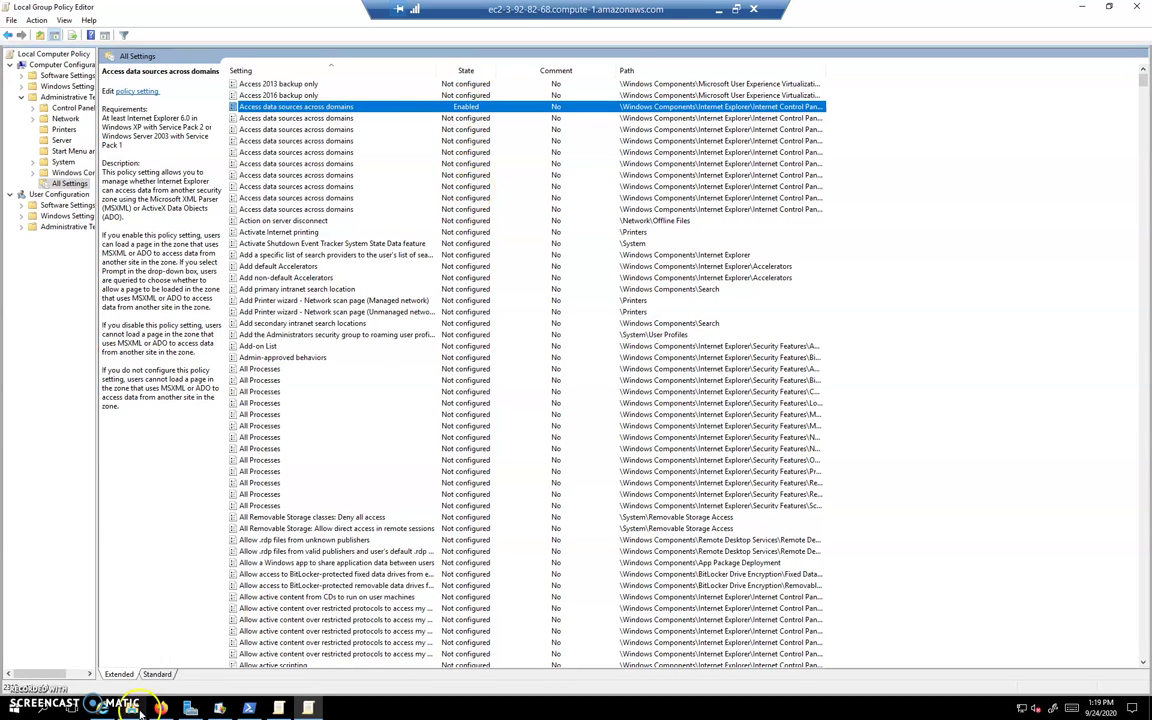
Check the new comment and Registry policy files in the Machine folder.
click(190, 708)
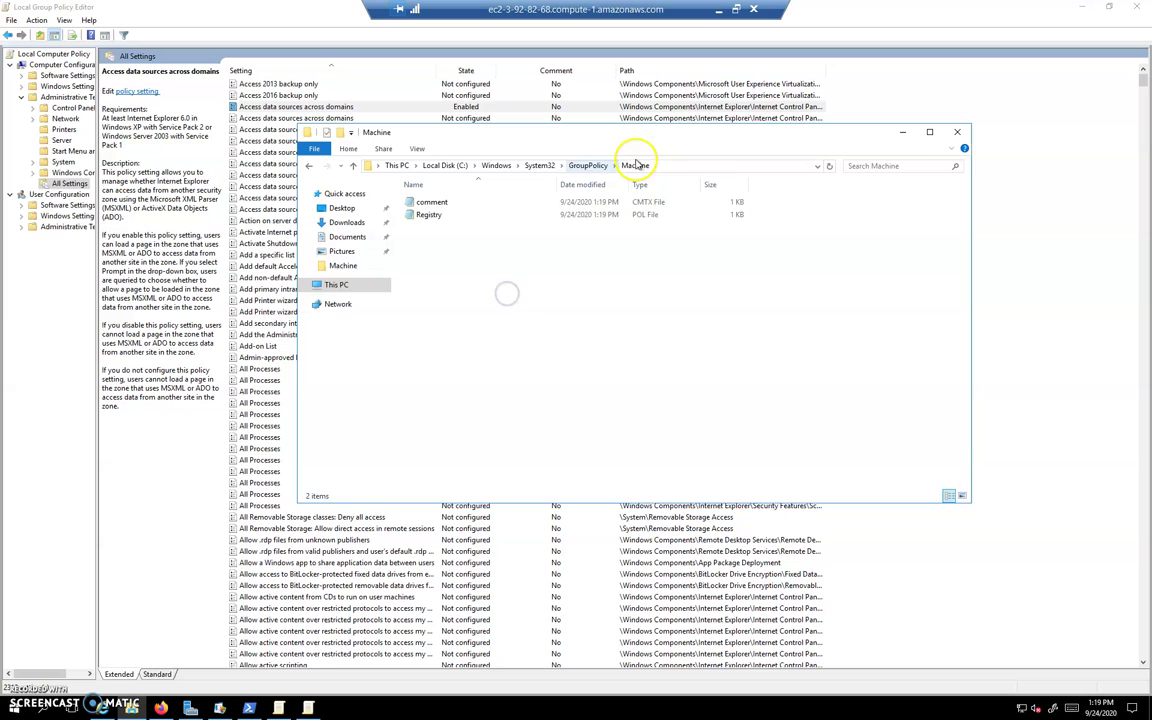
click(452, 205)
click(452, 214)
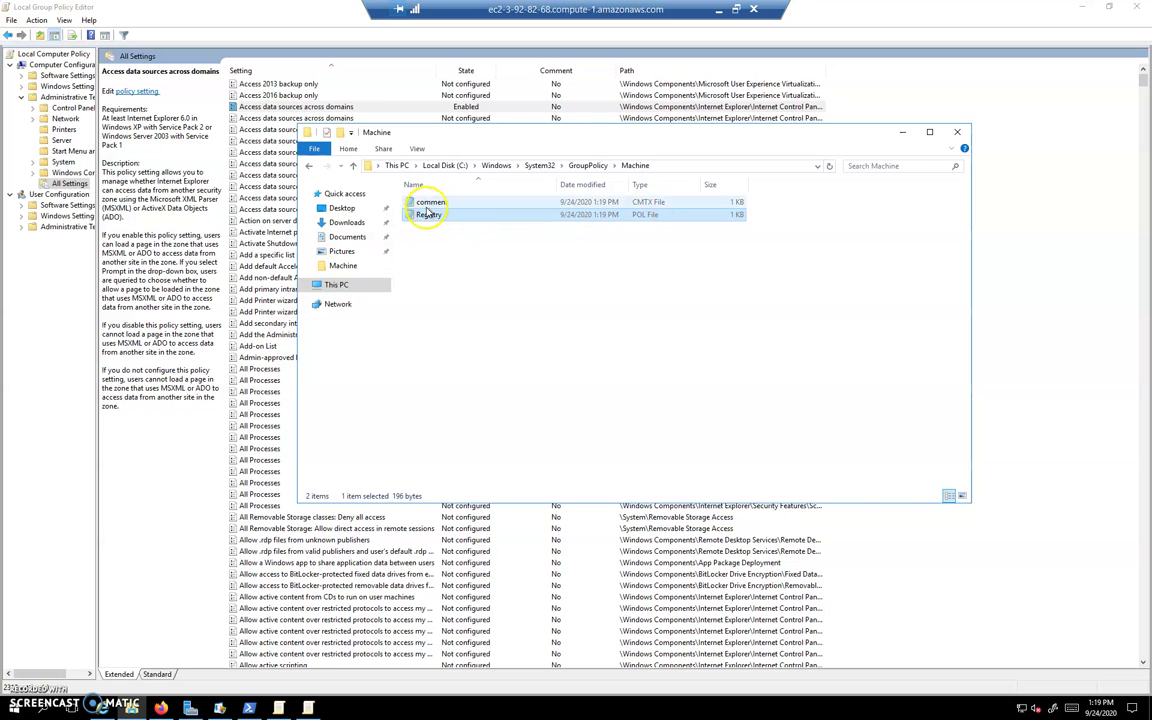
click(428, 216)
double_click(428, 216)
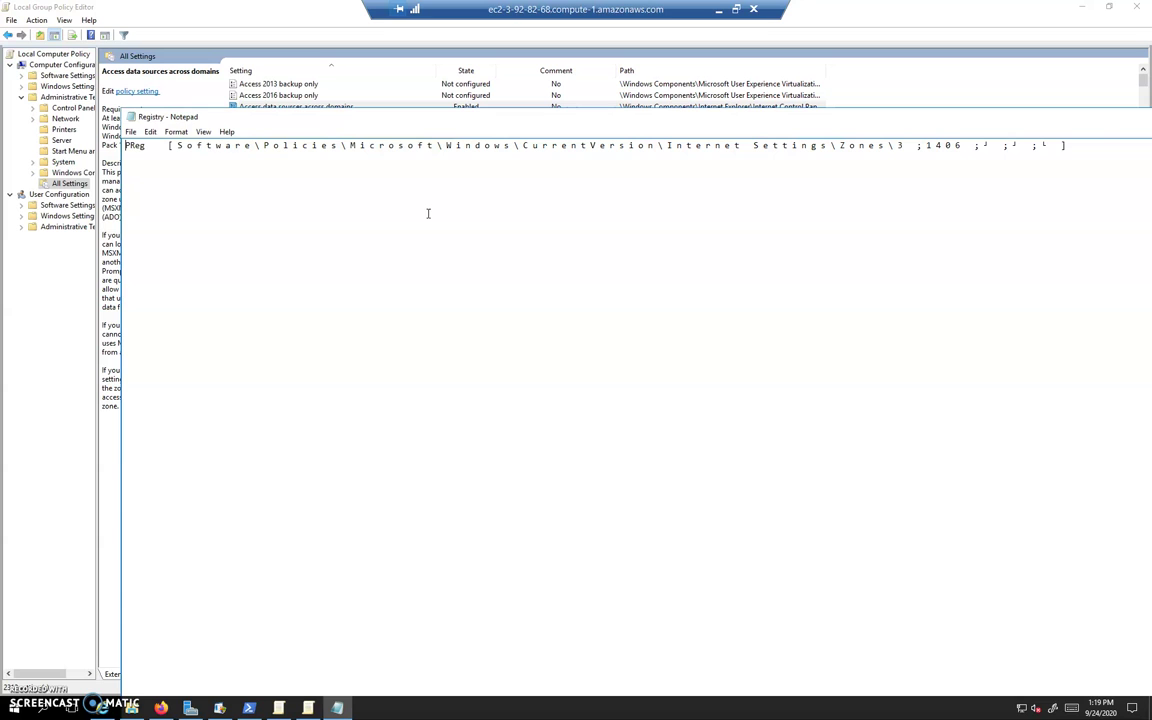
drag(201, 145, 1075, 134)
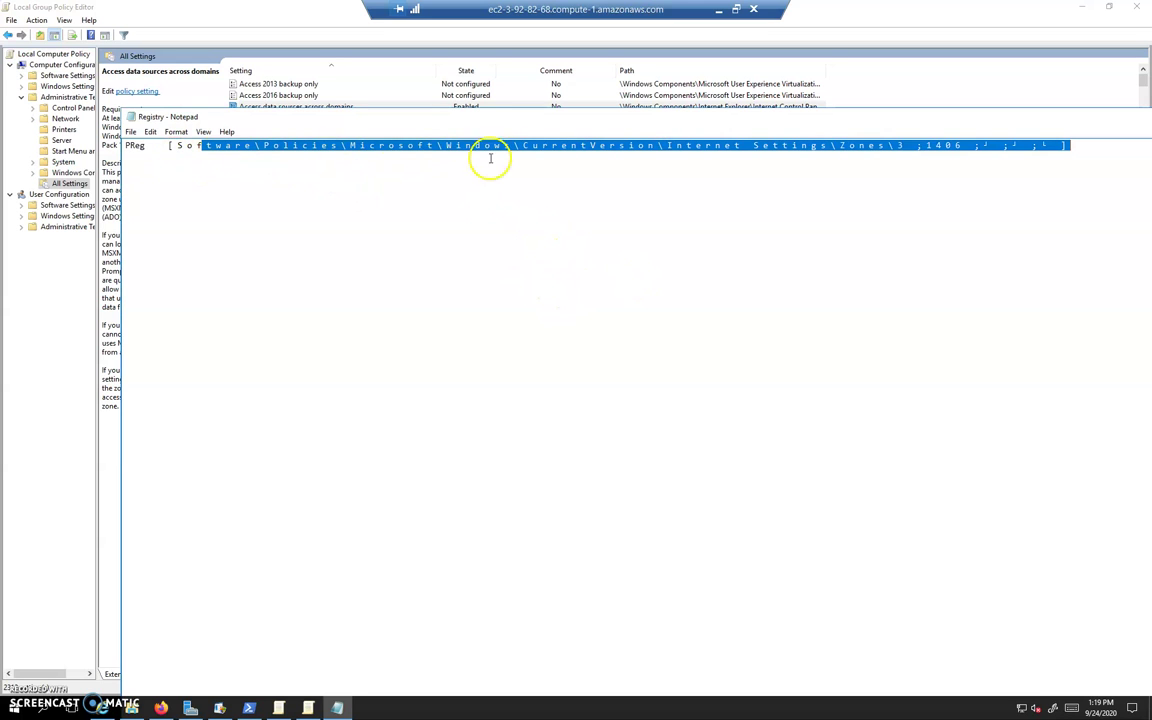
click(899, 146)
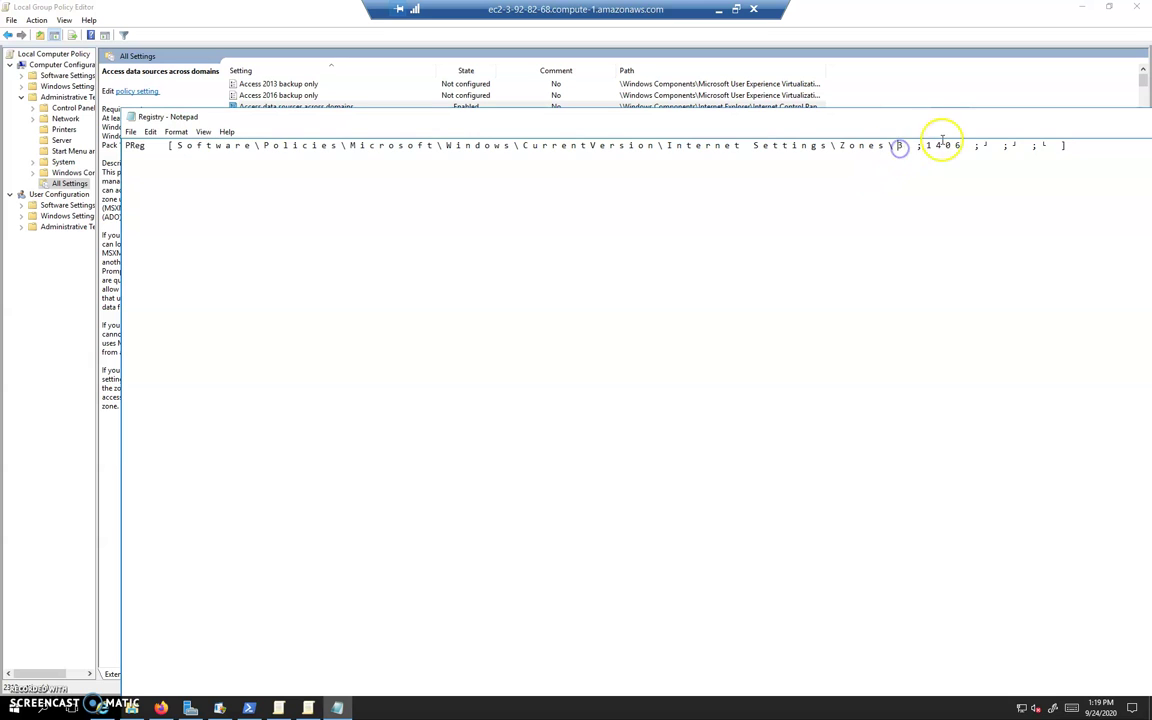
click(942, 141)
click(1055, 143)
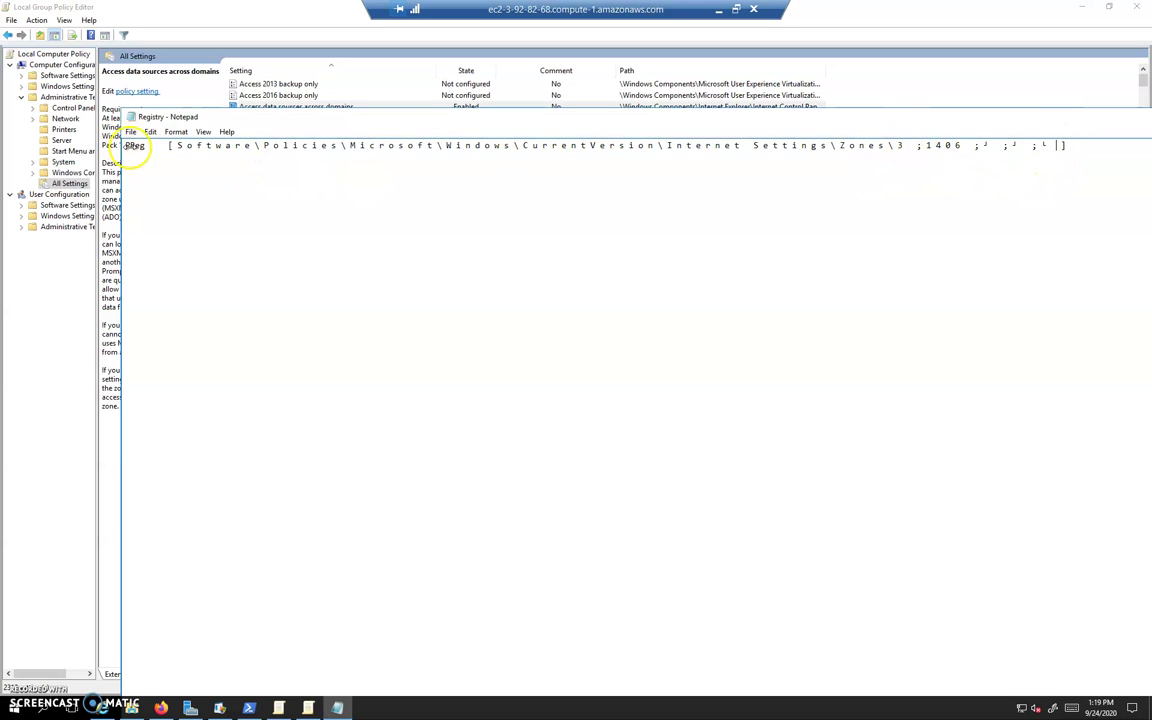
drag(1067, 116, 900, 129)
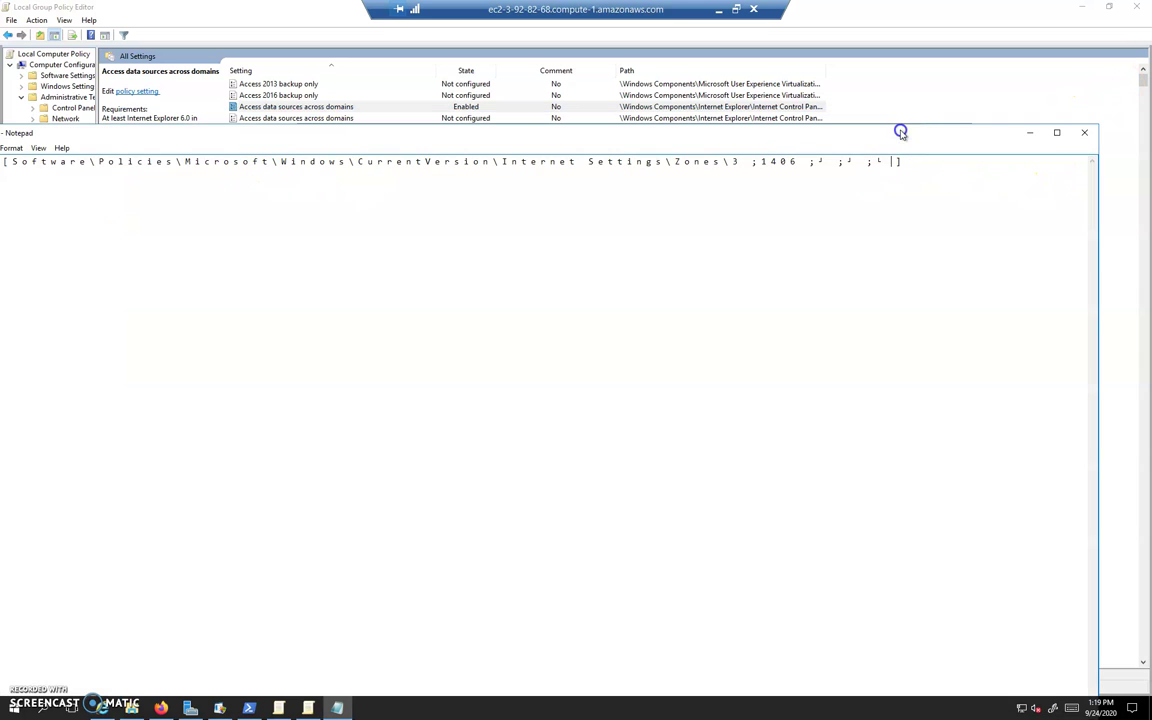
click(1082, 136)
click(432, 202)
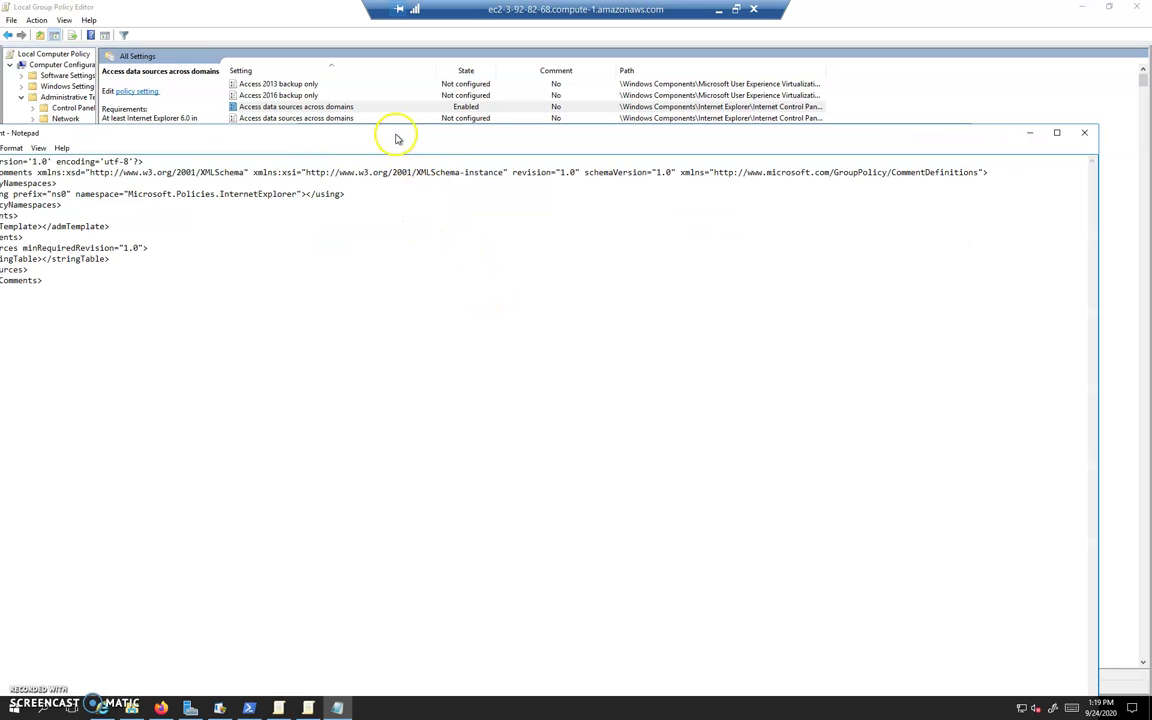
drag(397, 134, 478, 87)
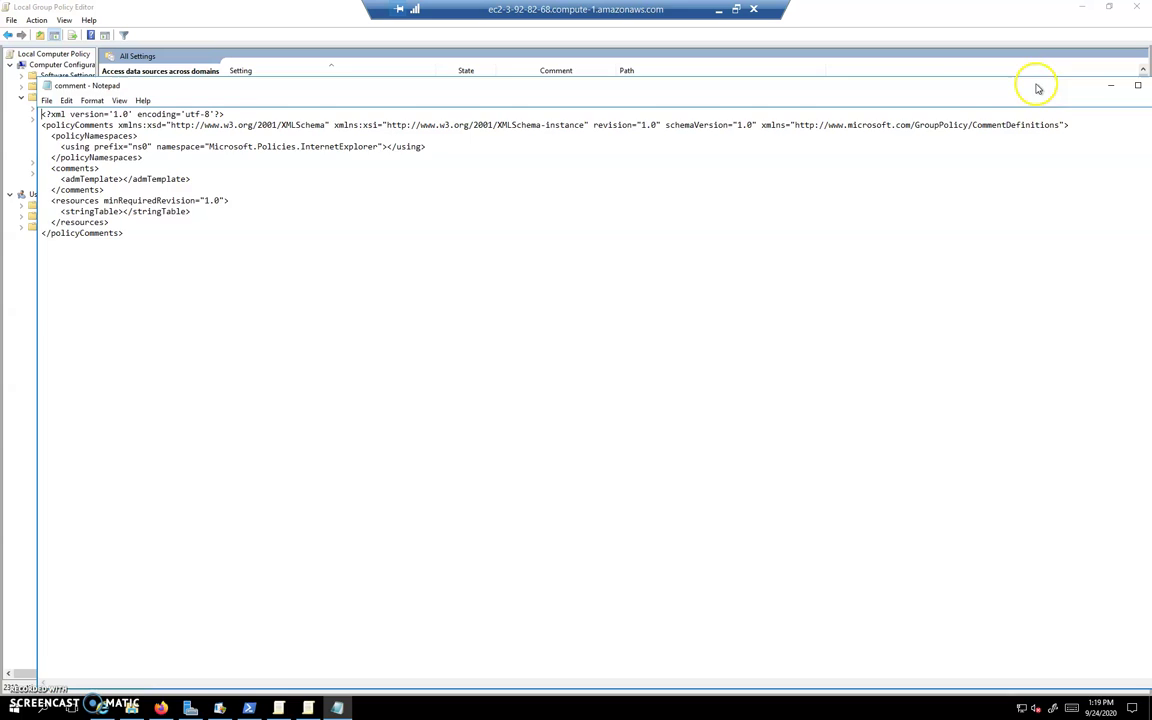
drag(1036, 85, 940, 93)
click(1071, 92)
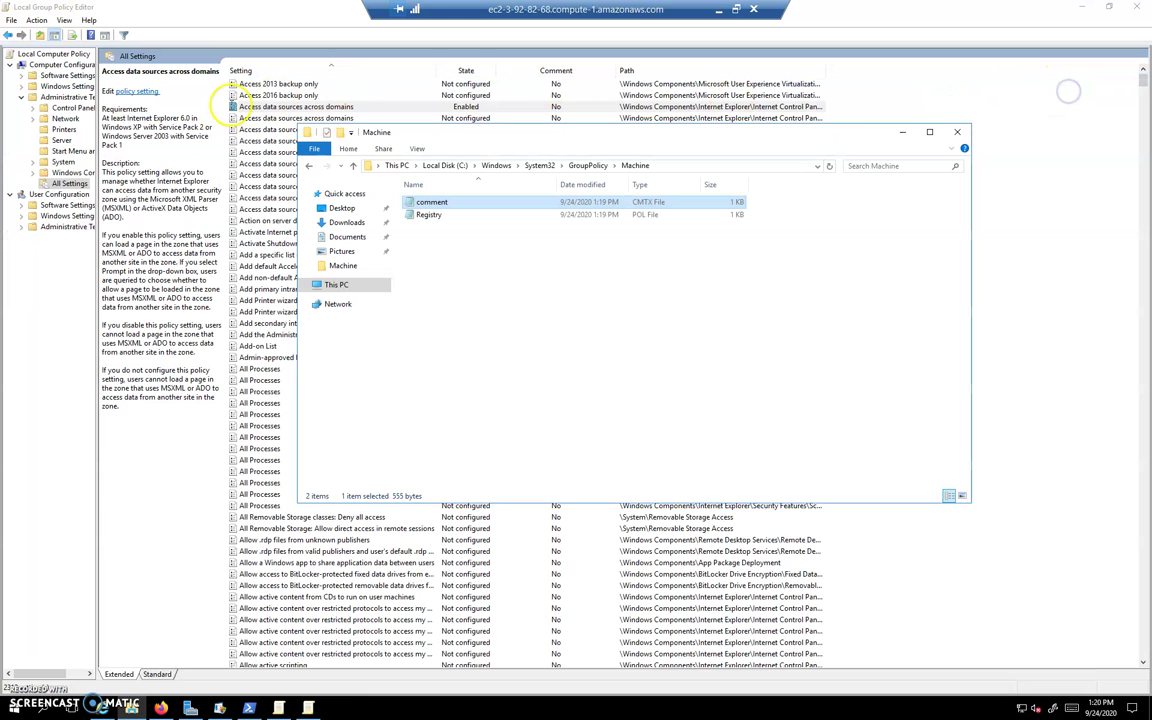
Close the Local Group Policy Editor.
click(485, 106)
click(480, 109)
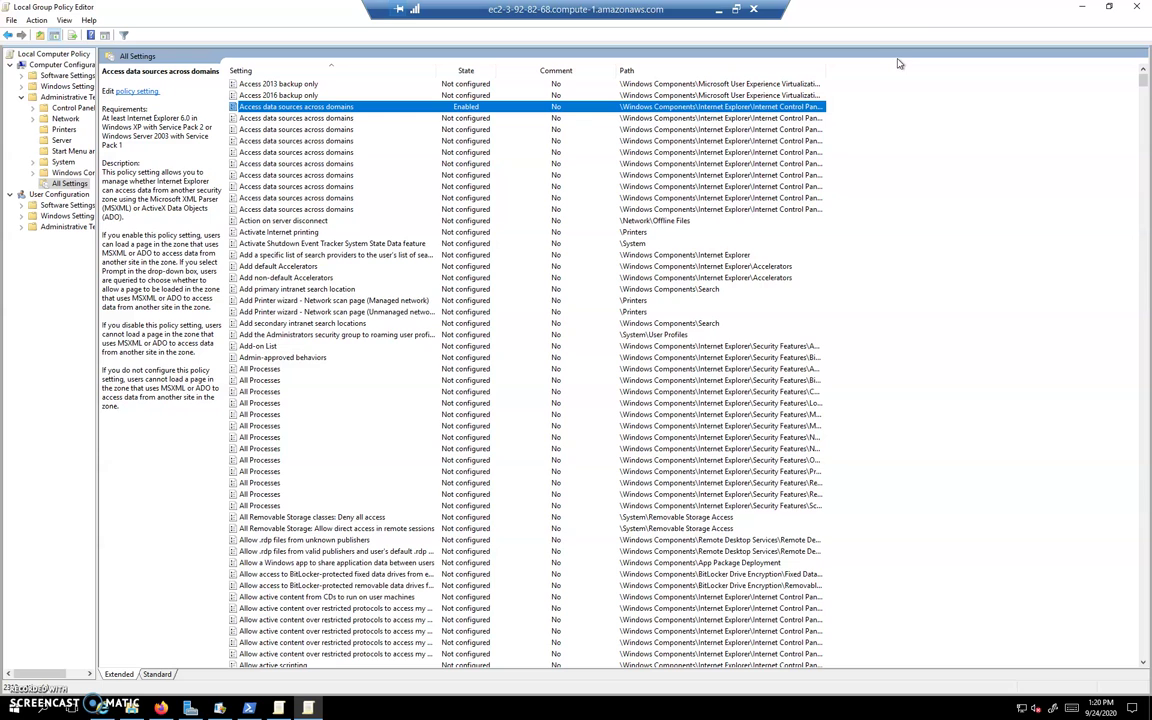
click(133, 708)
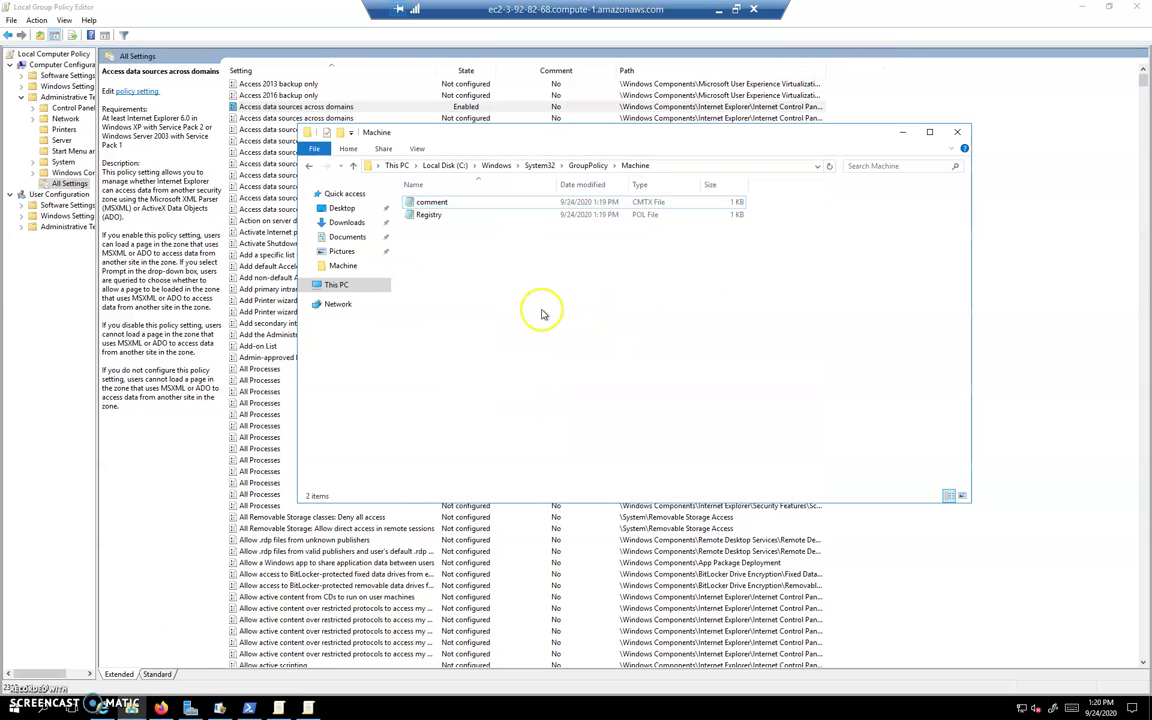
click(1136, 7)
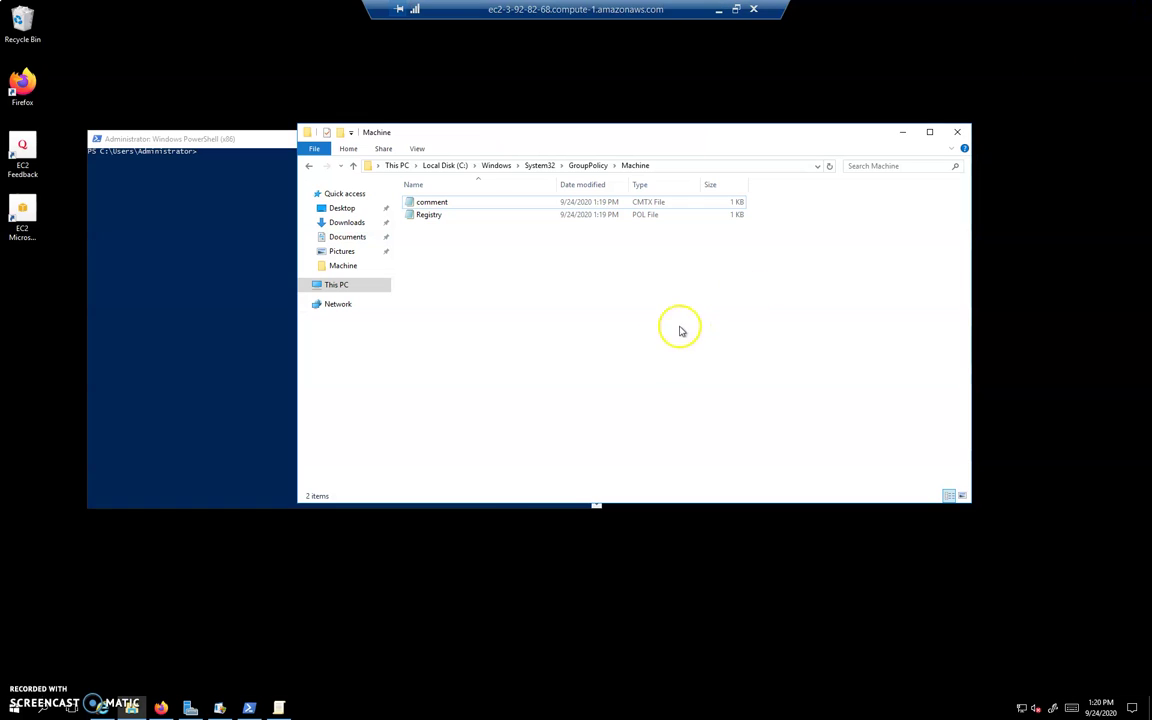
click(279, 708)
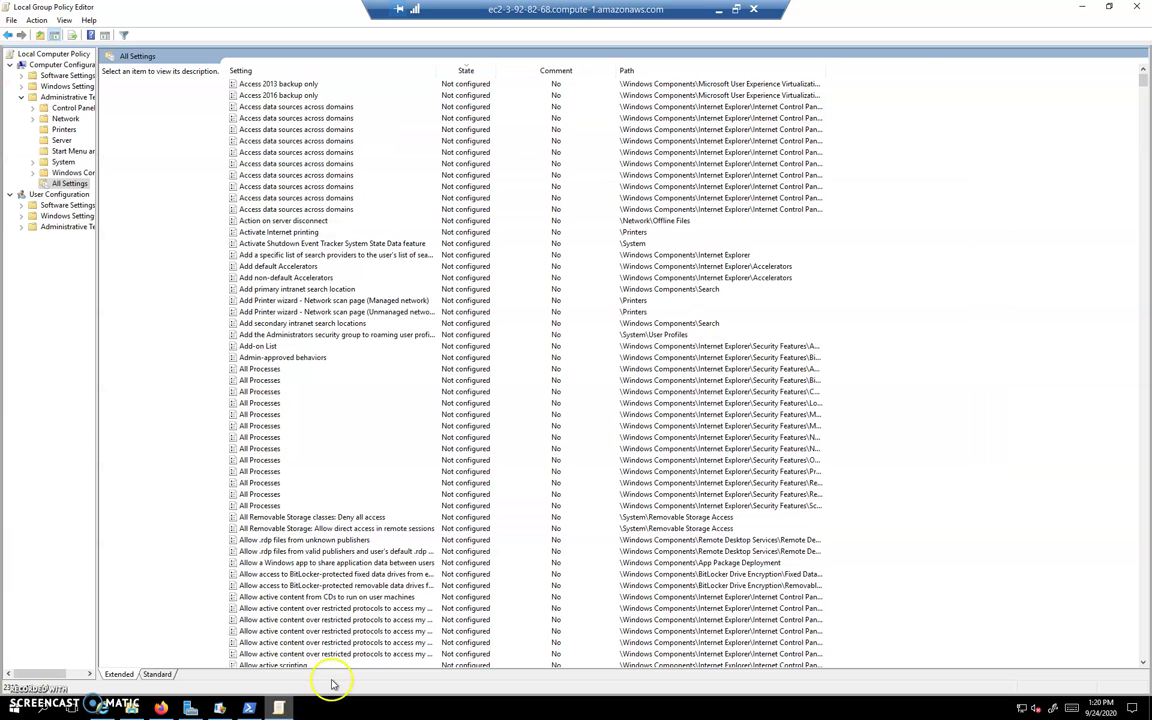
click(1136, 7)
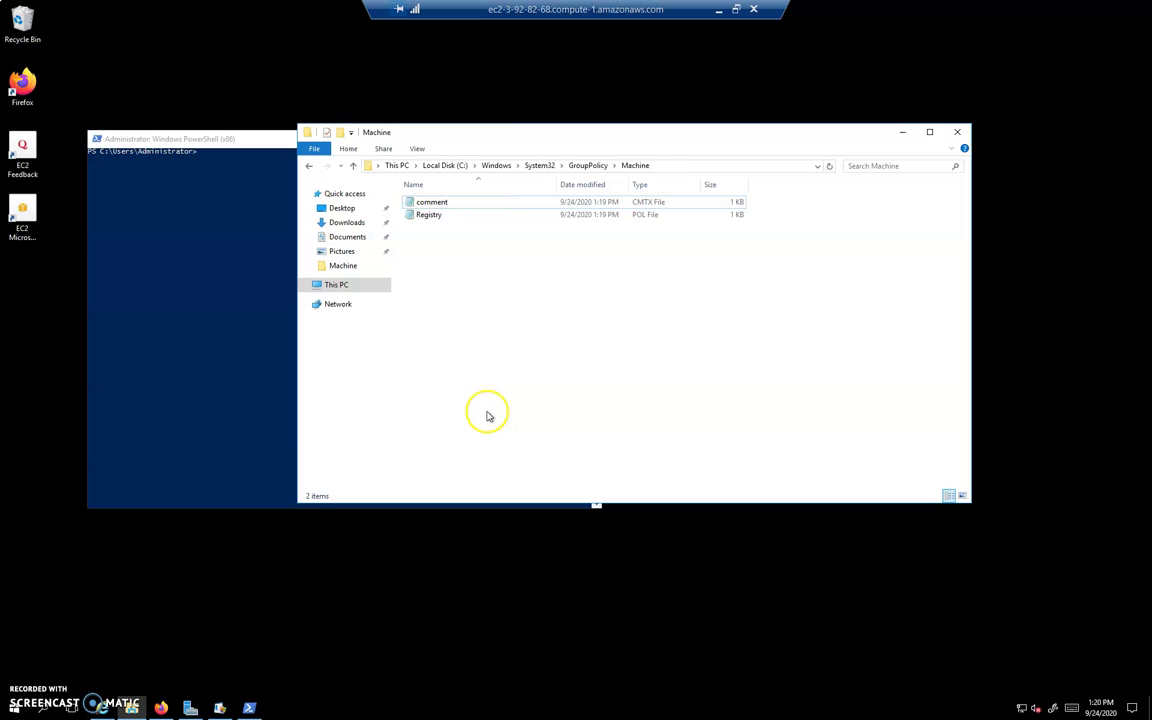
Delete the comment and Registry files from GroupPolicy\Machine.
click(590, 165)
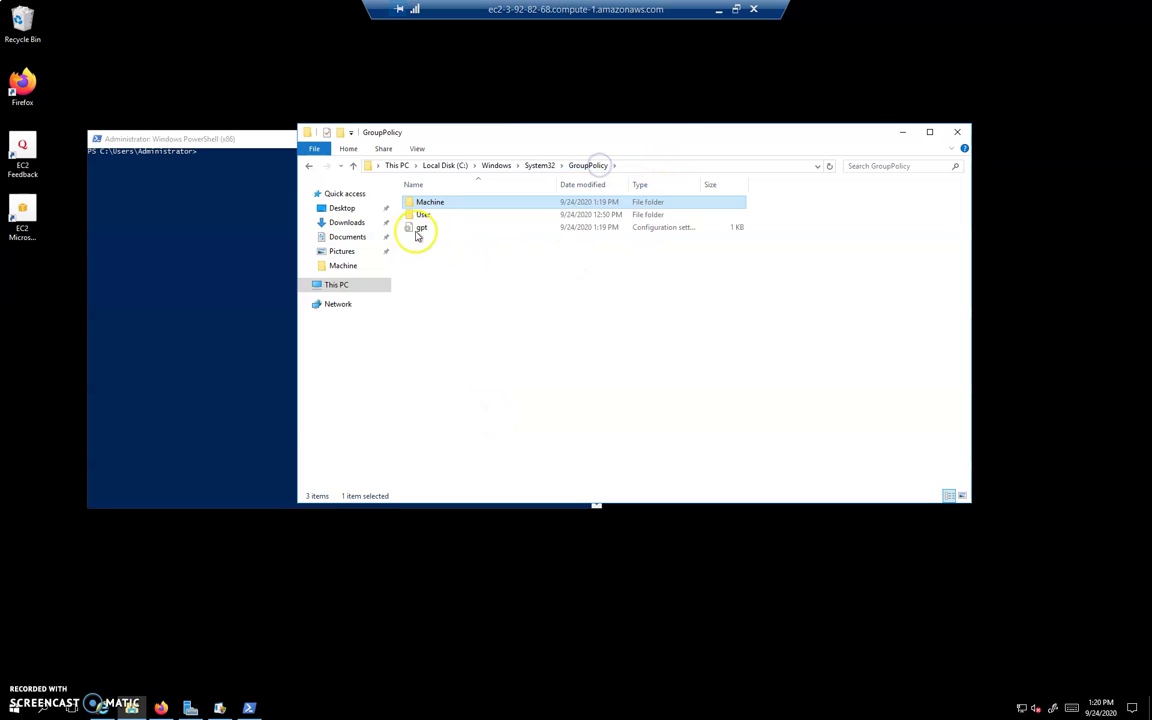
double_click(428, 202)
click(425, 205)
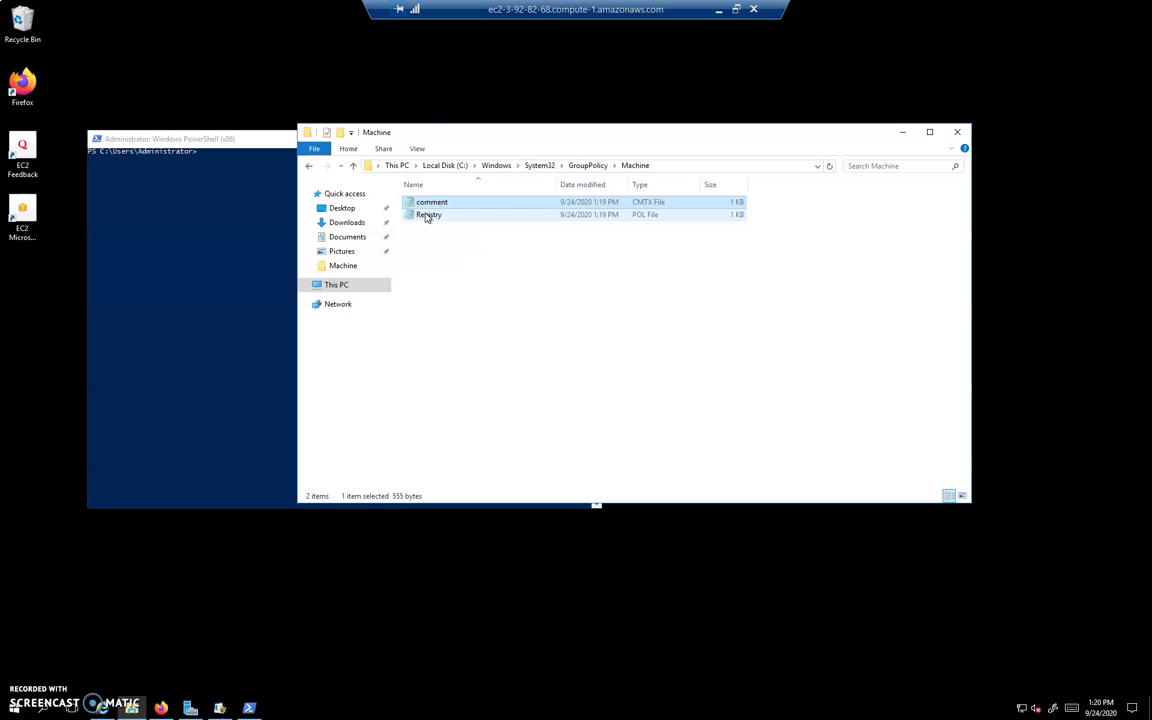
shift+click(427, 217)
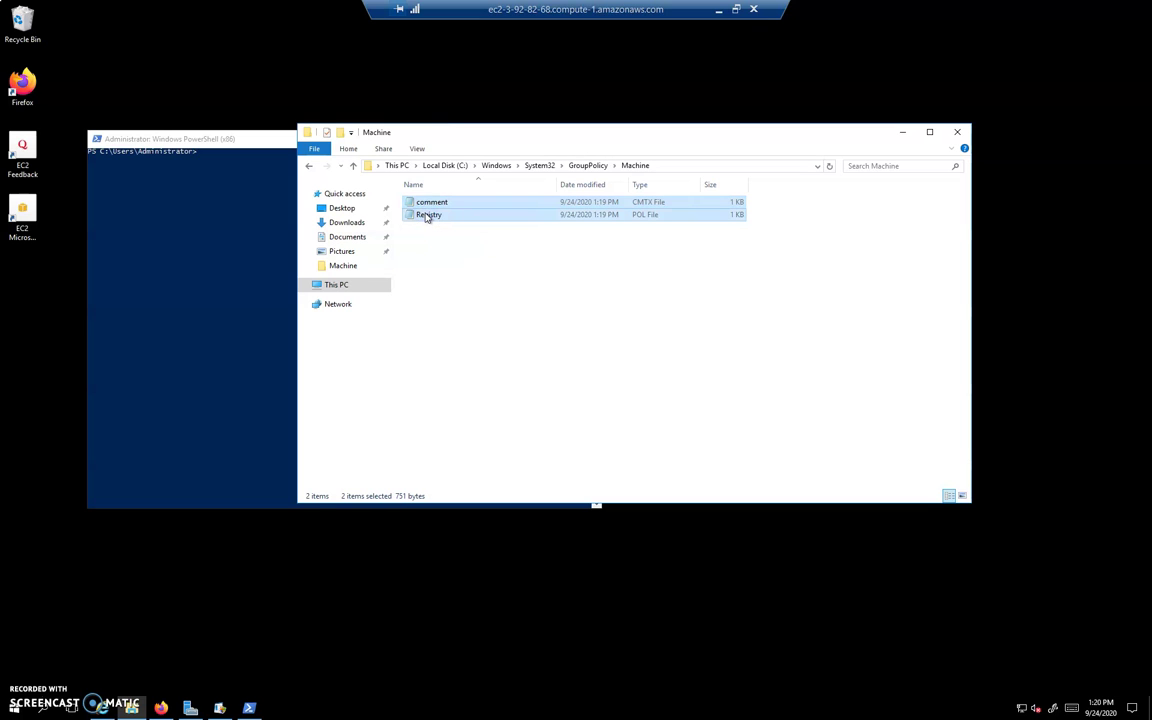
key(Delete)
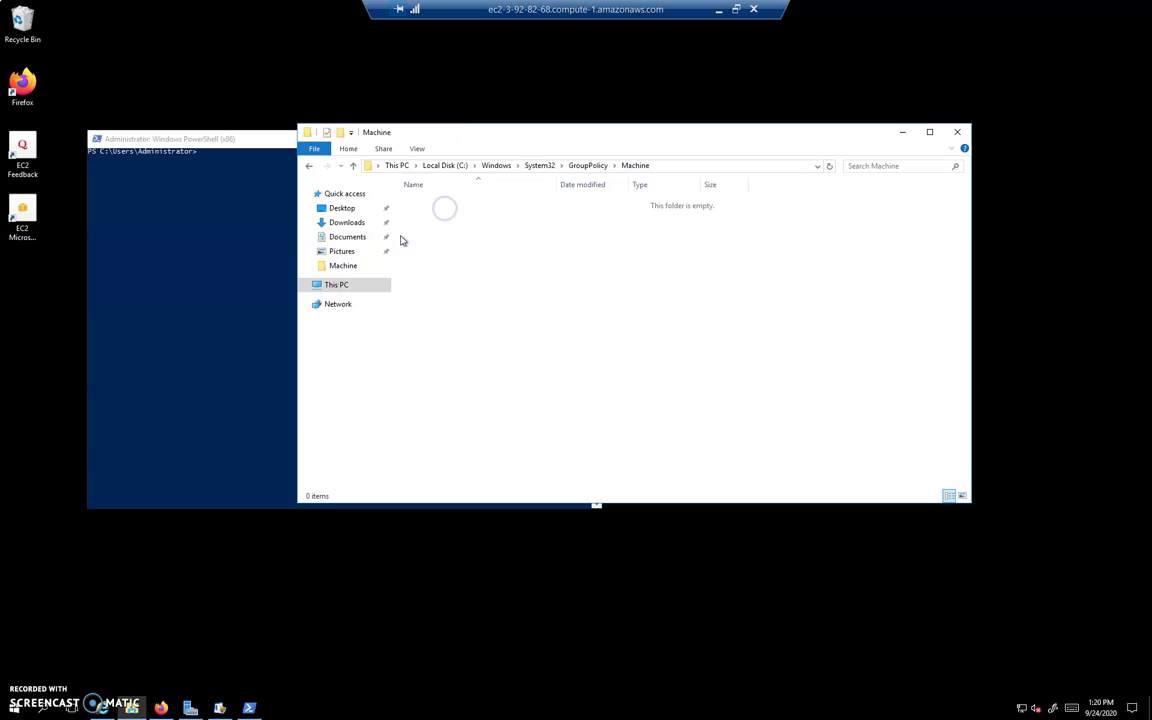
Run 'gpupdate /force' in PowerShell until both Computer and User Policy updates succeed.
click(153, 260)
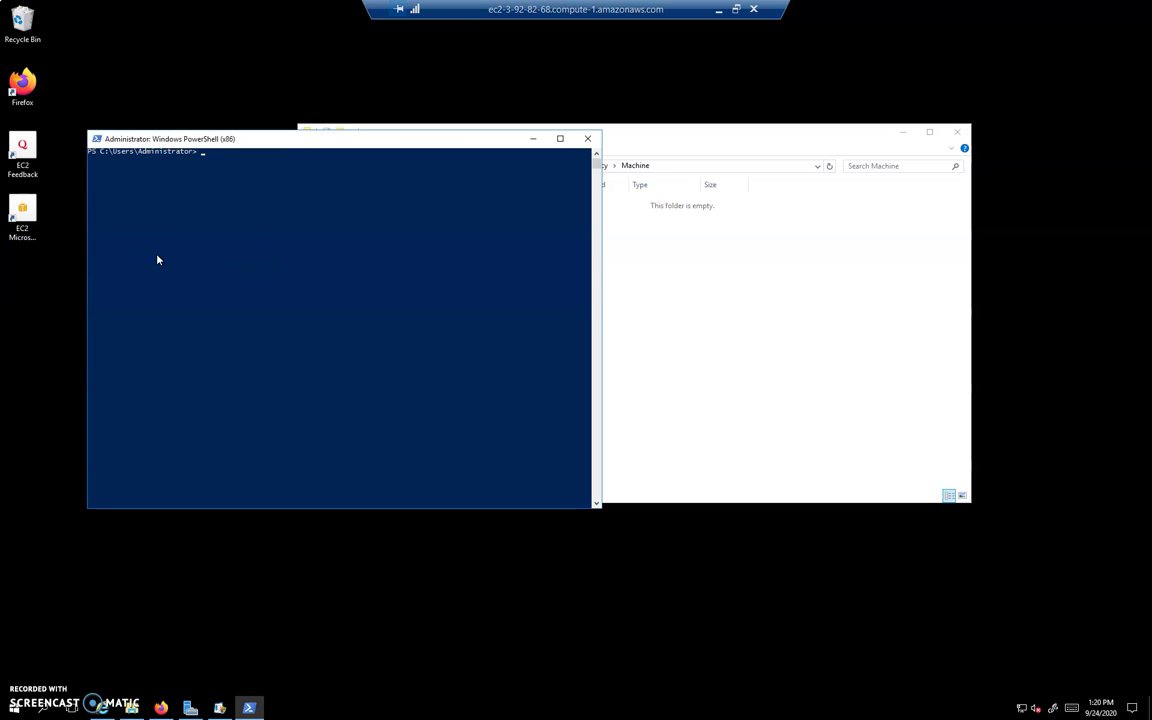
text(gpupdate /force)
key(Return)
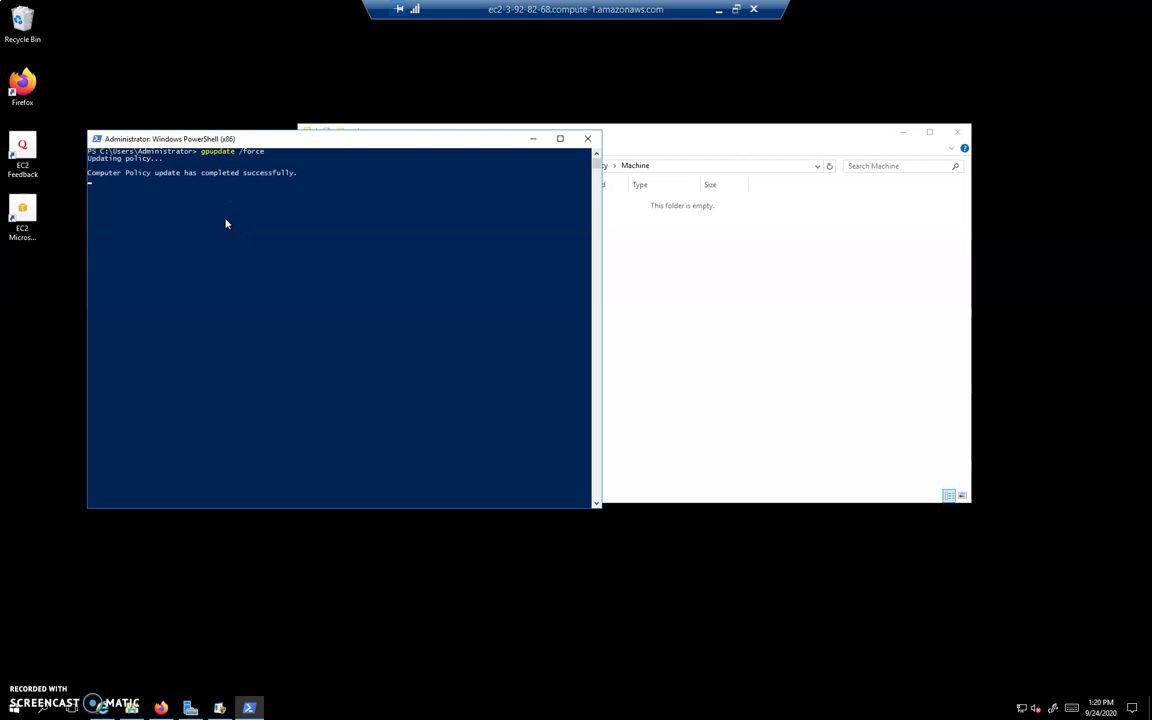
click(669, 221)
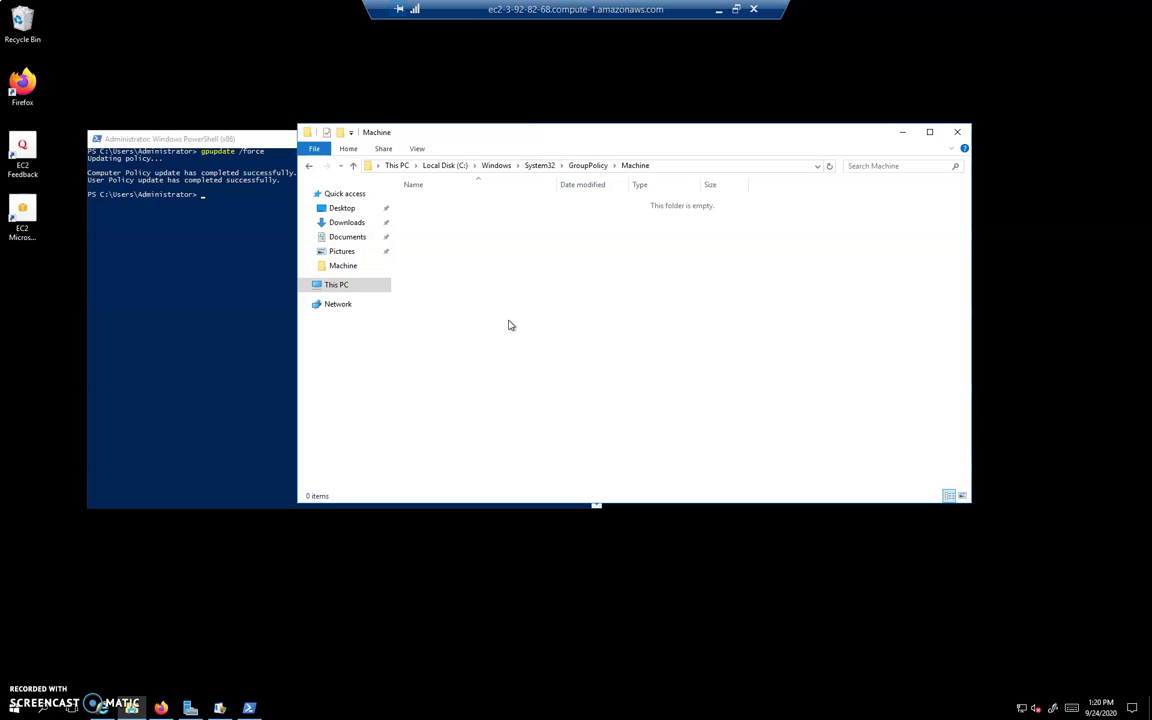
click(129, 260)
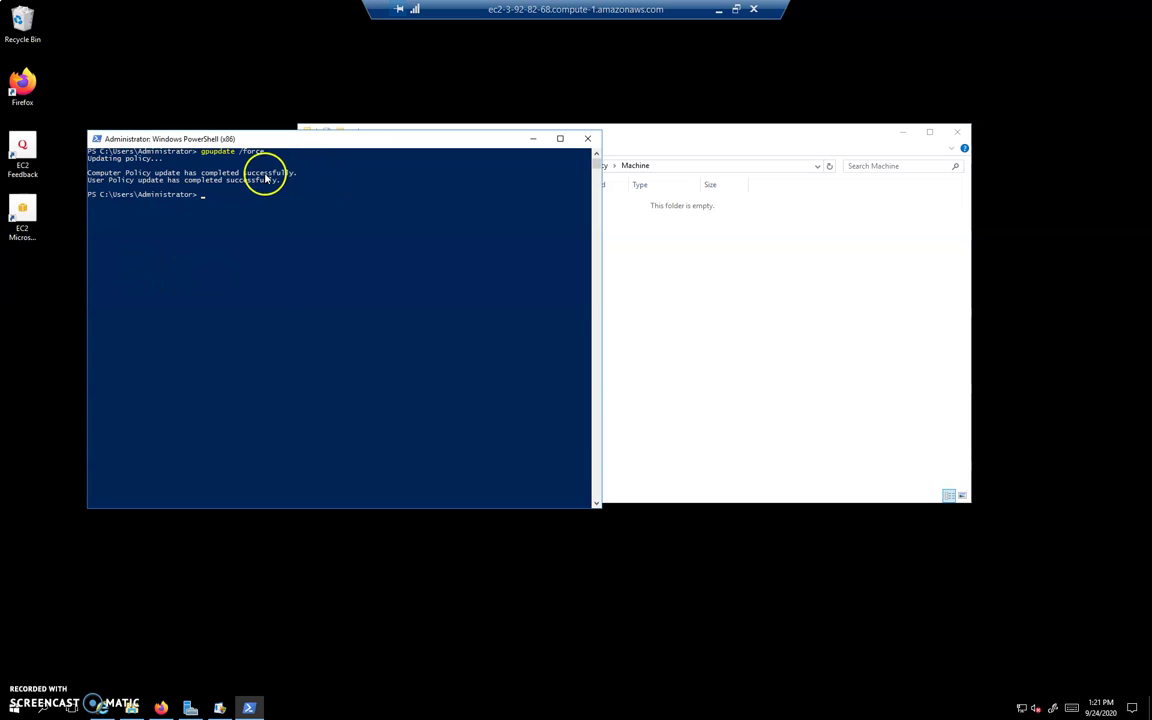
Launch gpedit.msc from Windows search, correcting the misspelled query.
click(47, 709)
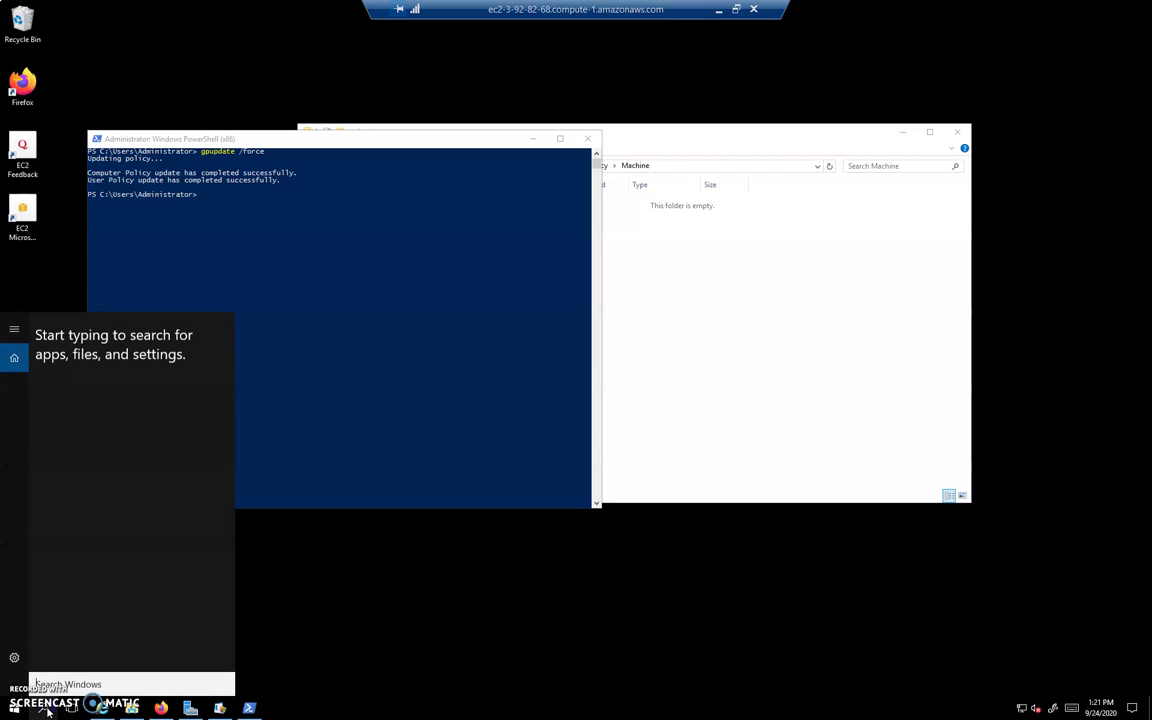
text(gpedit.mcs)
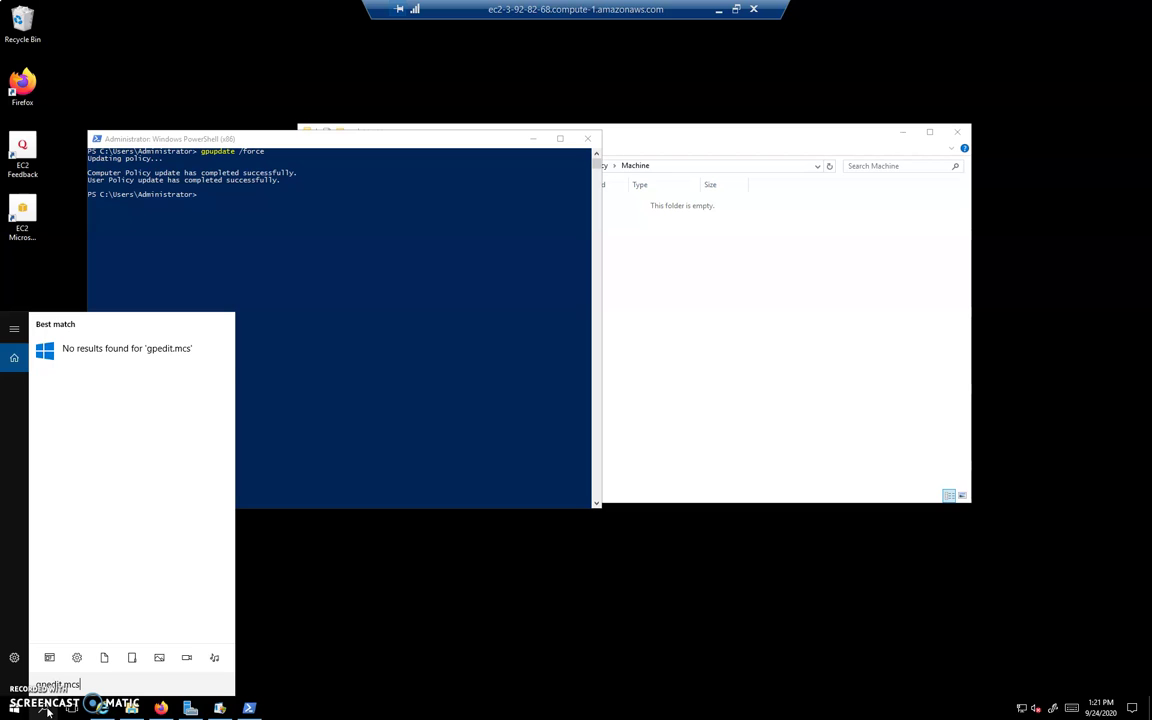
key(BackSpace)
key(BackSpace)
text(sc)
key(Return)
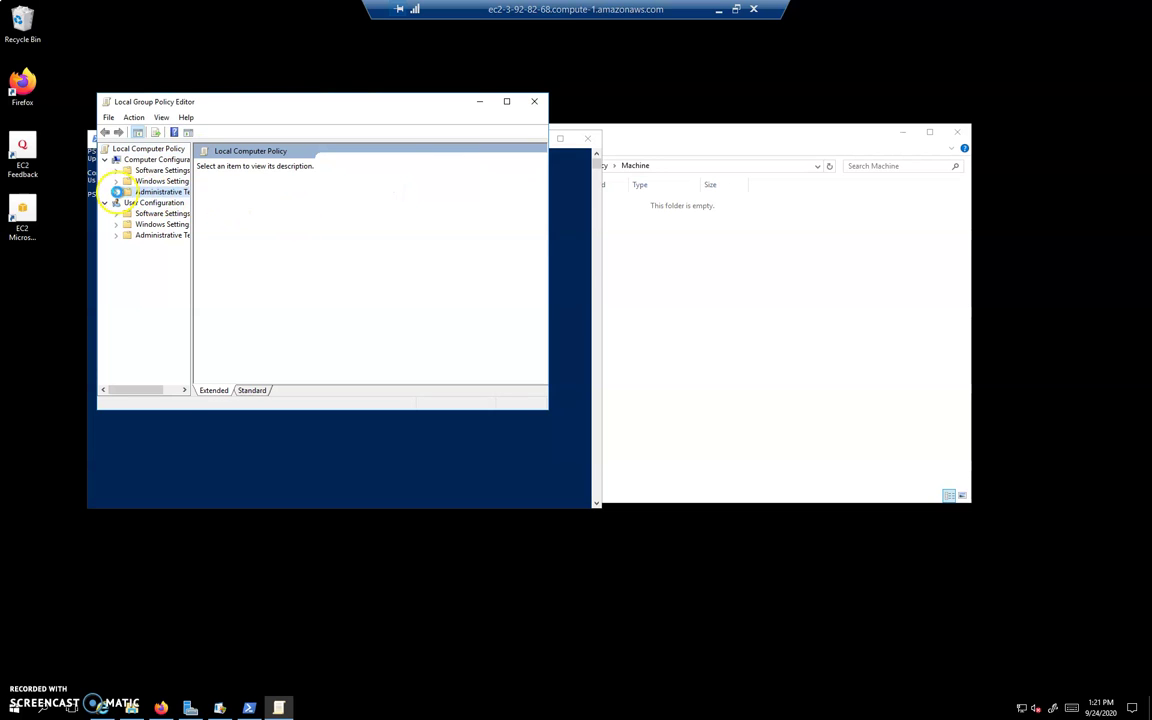
Sort All Settings by State, confirm 'Access data sources across domains' is Not configured, then minimize.
click(506, 101)
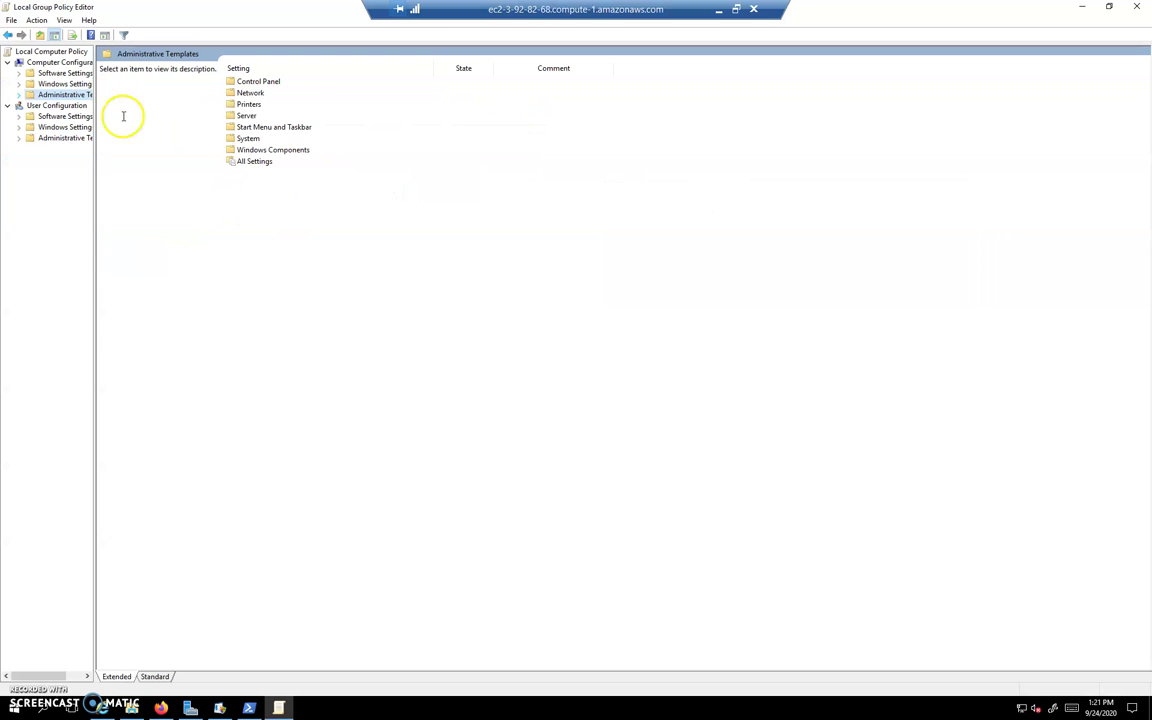
click(19, 94)
click(64, 181)
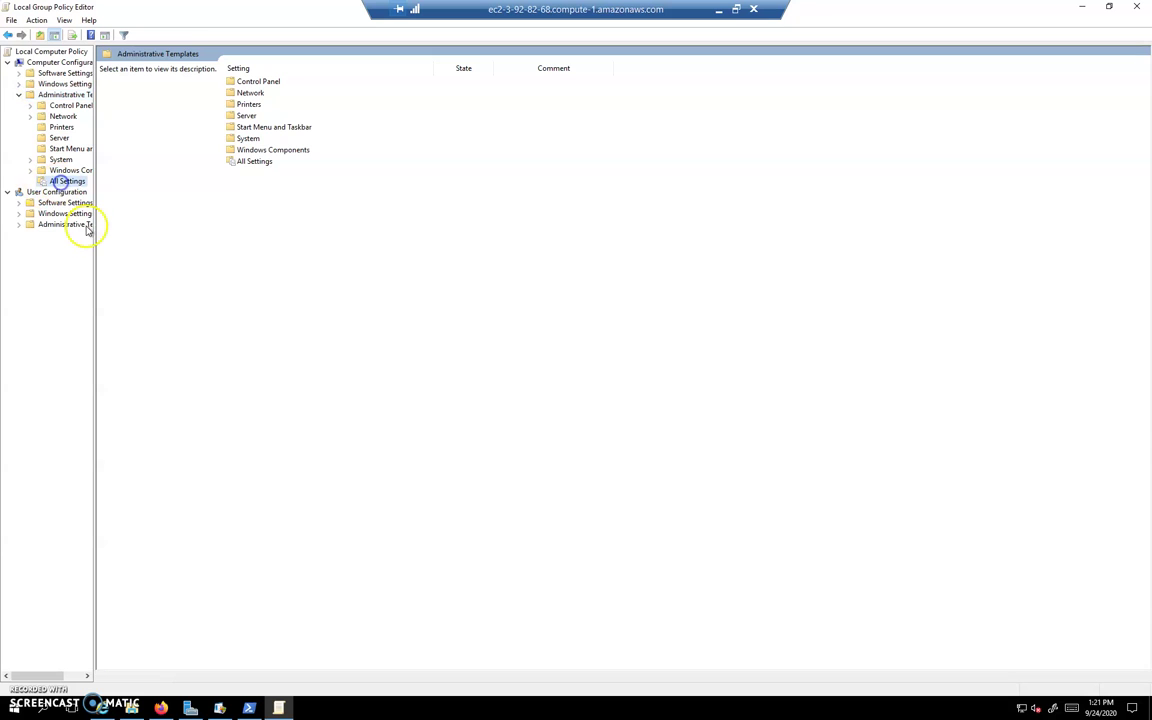
click(470, 68)
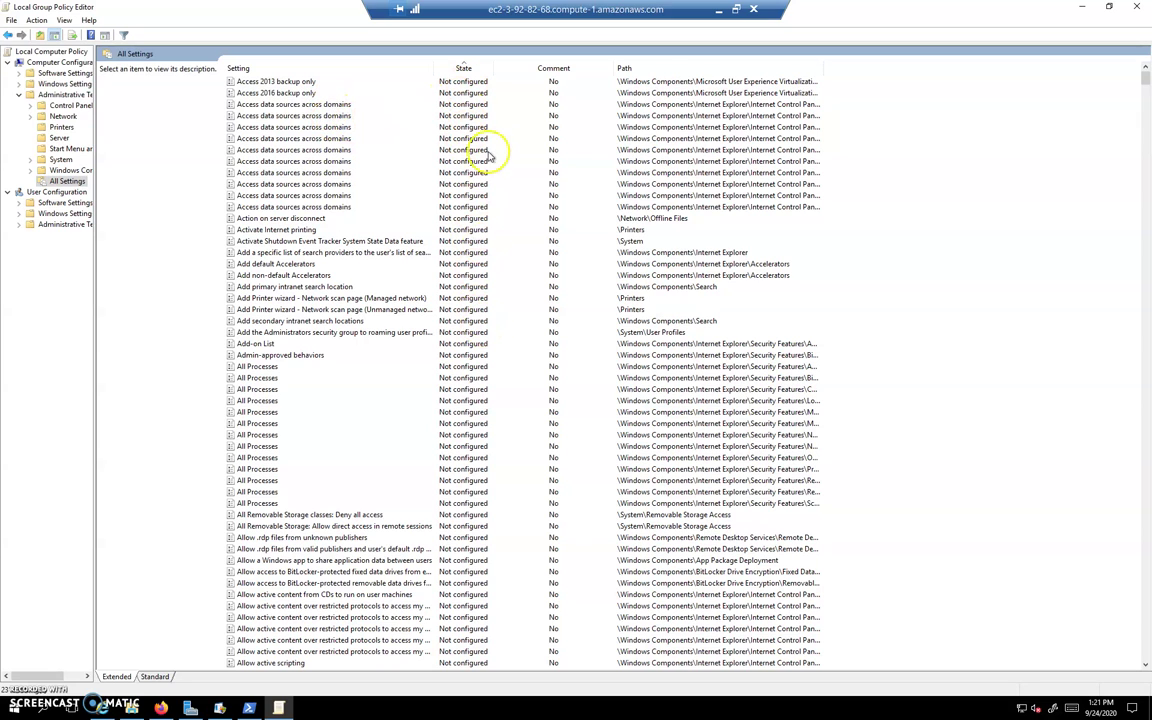
click(432, 104)
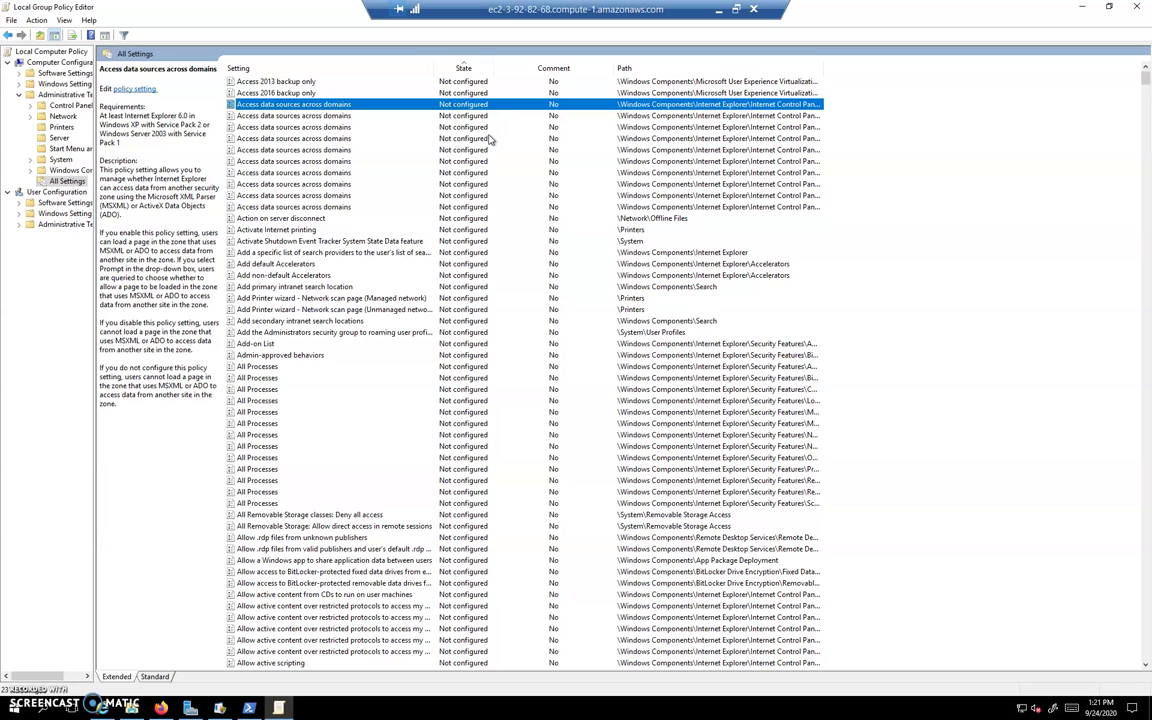
click(1083, 7)
click(771, 378)
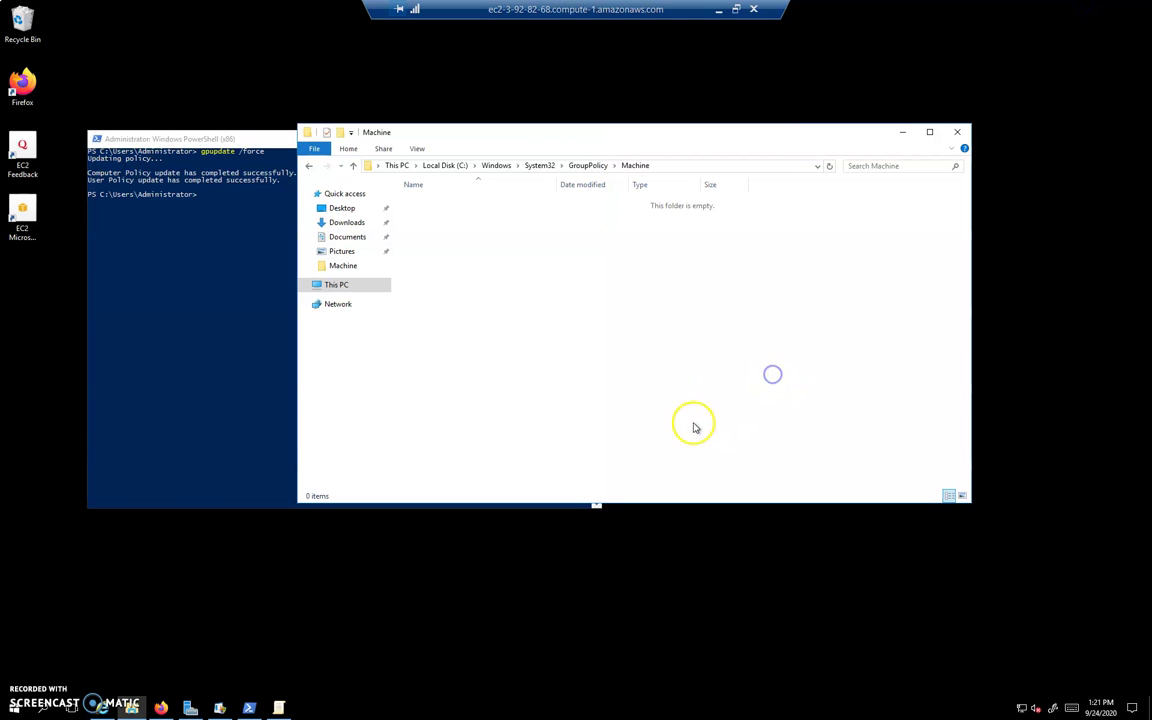
click(613, 404)
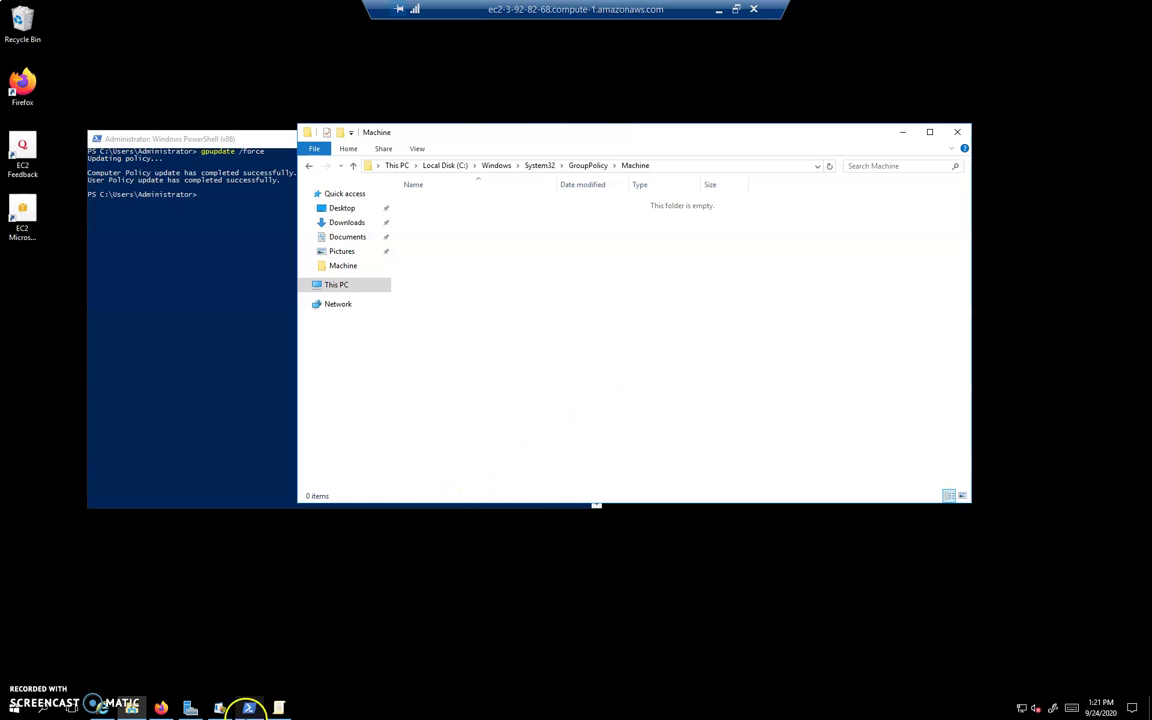
click(220, 708)
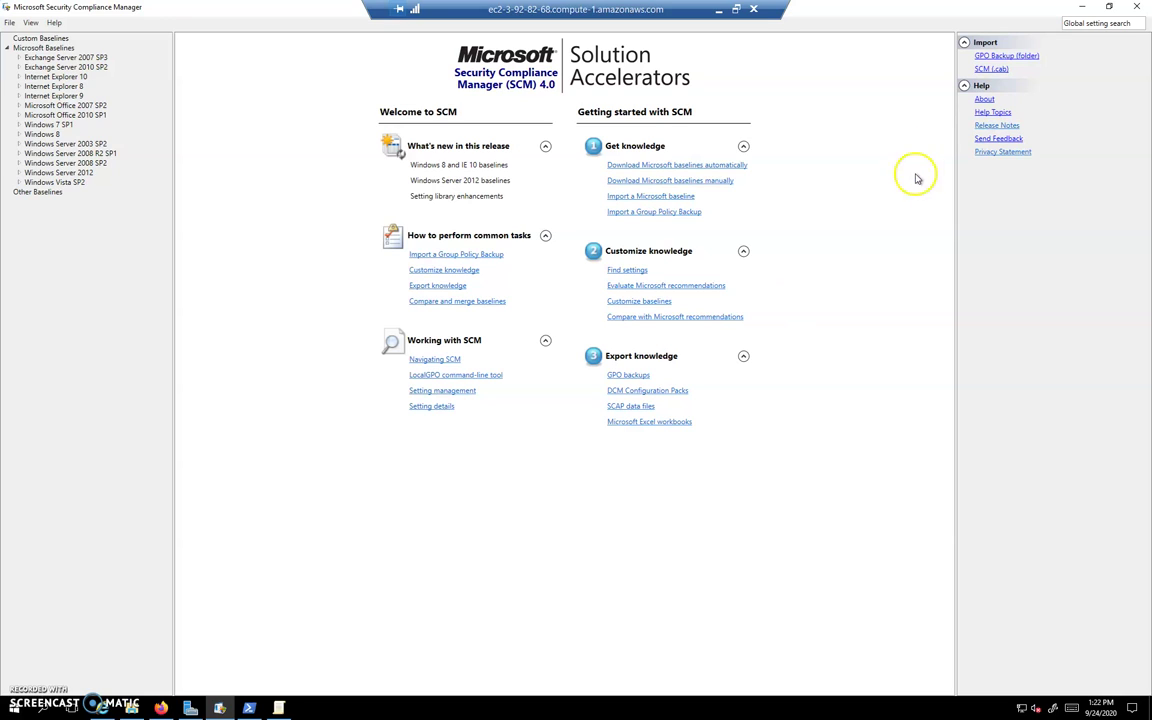
click(1081, 7)
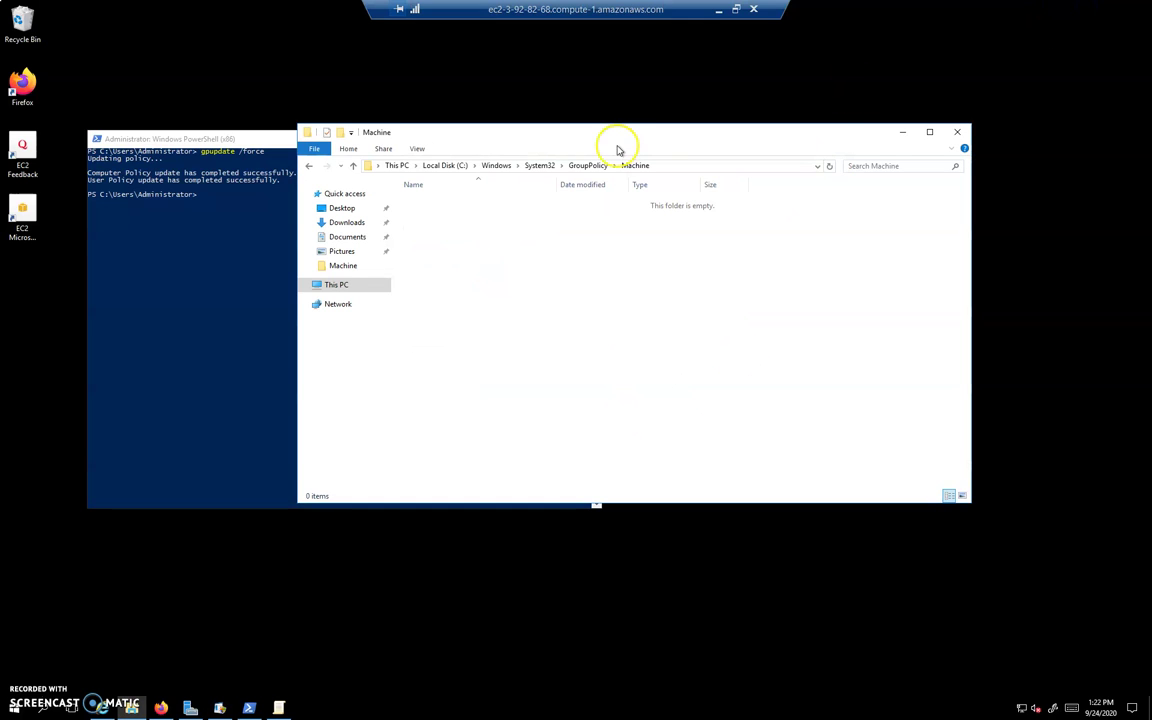
drag(615, 131, 616, 138)
drag(682, 125, 722, 85)
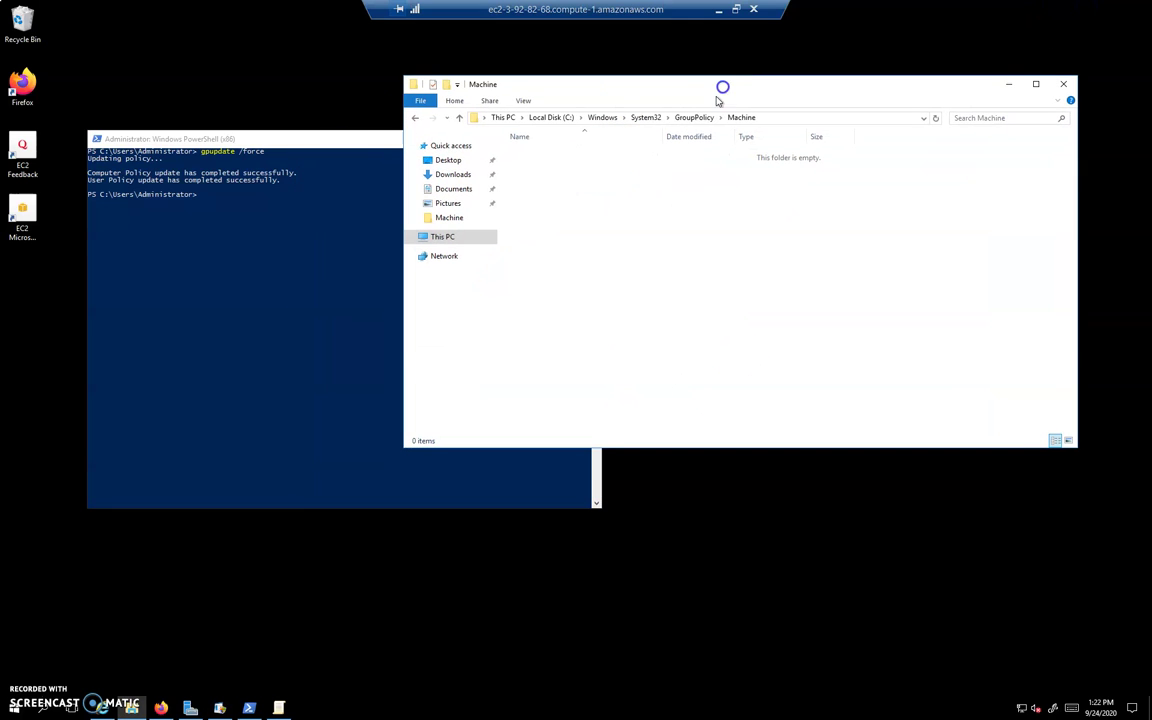